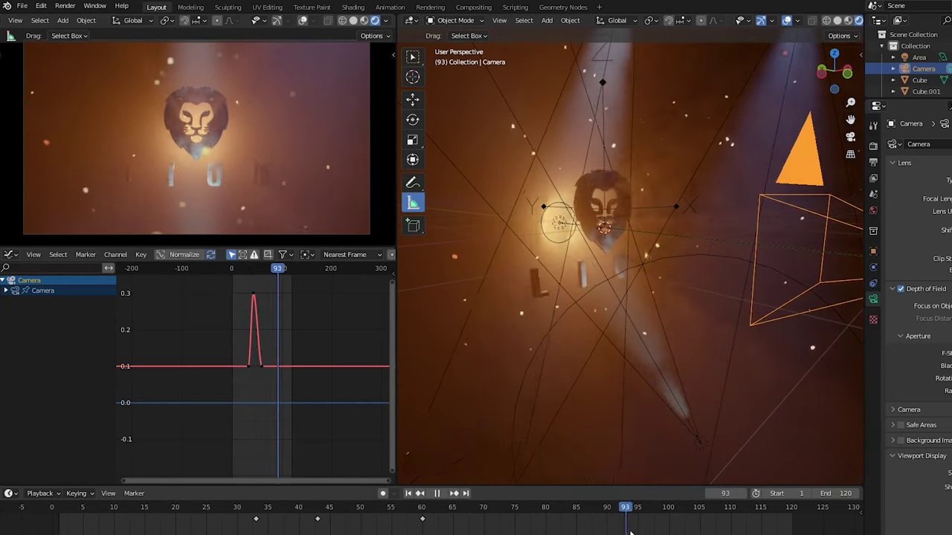
# - Set both queued images' output format to SVG, convert them, and download the snake SVG
pyautogui.moveTo(746, 397); pyautogui.dragTo(660, 400, button='middle')
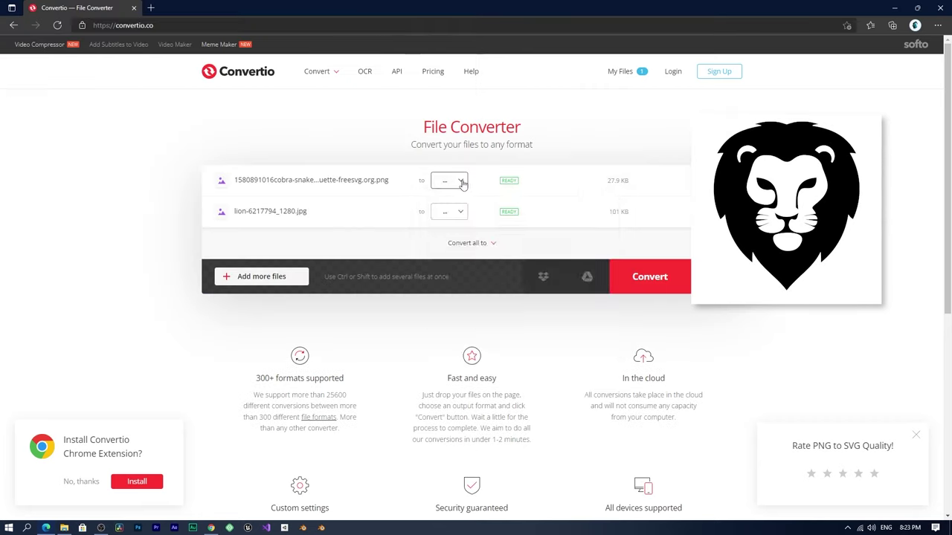
pyautogui.click(450, 181)
pyautogui.click(587, 245)
pyautogui.click(450, 212)
pyautogui.click(587, 274)
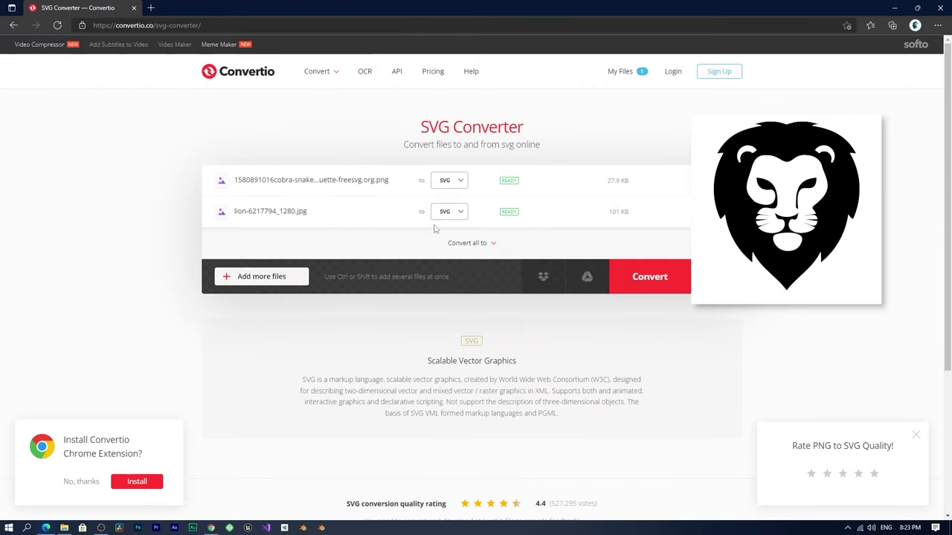
pyautogui.click(684, 282)
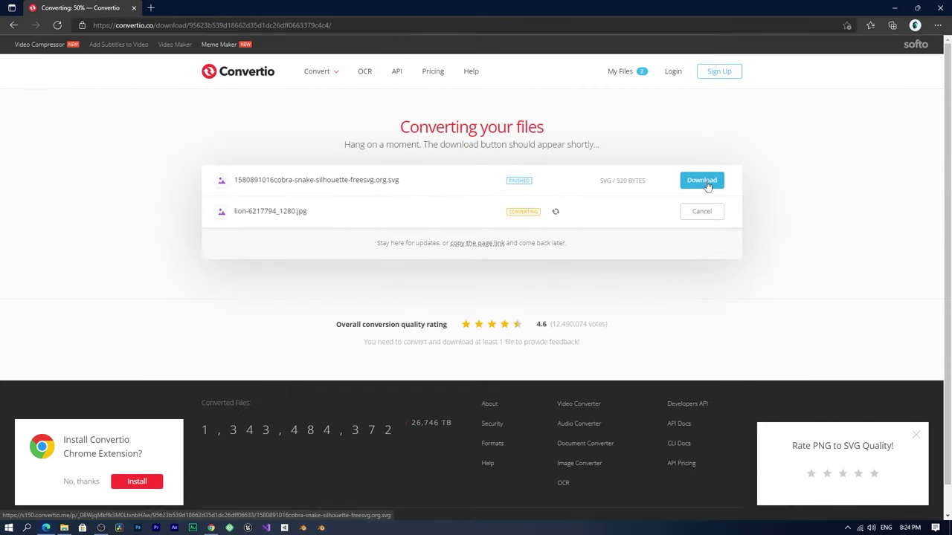
pyautogui.click(701, 181)
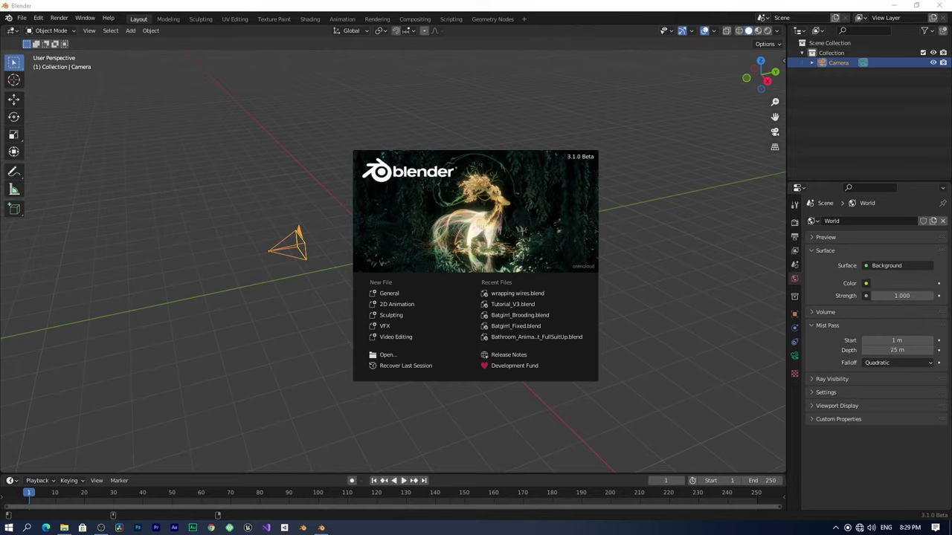
# - Clear the default scene objects and import the lion SVG file
pyautogui.click(188, 161)
pyautogui.click(375, 275)
pyautogui.click(21, 6)
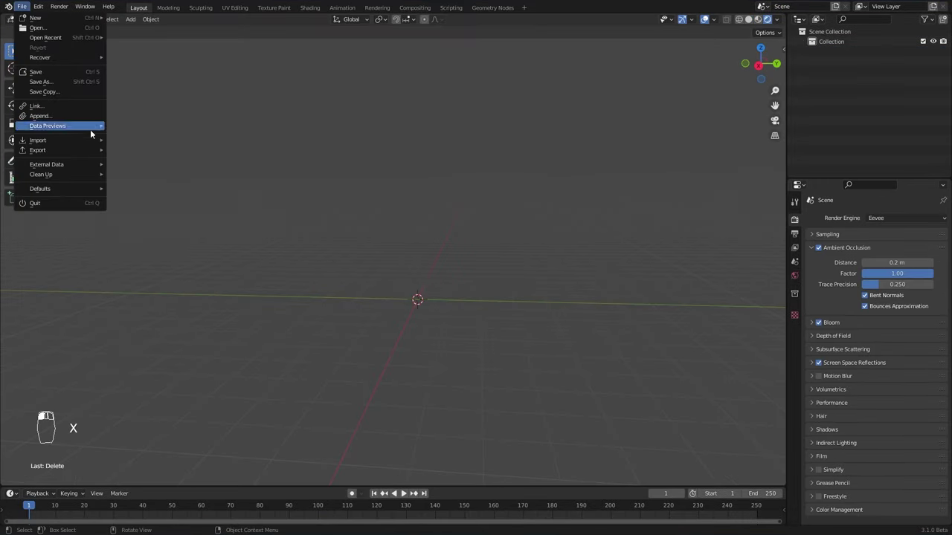
pyautogui.moveTo(90, 129)
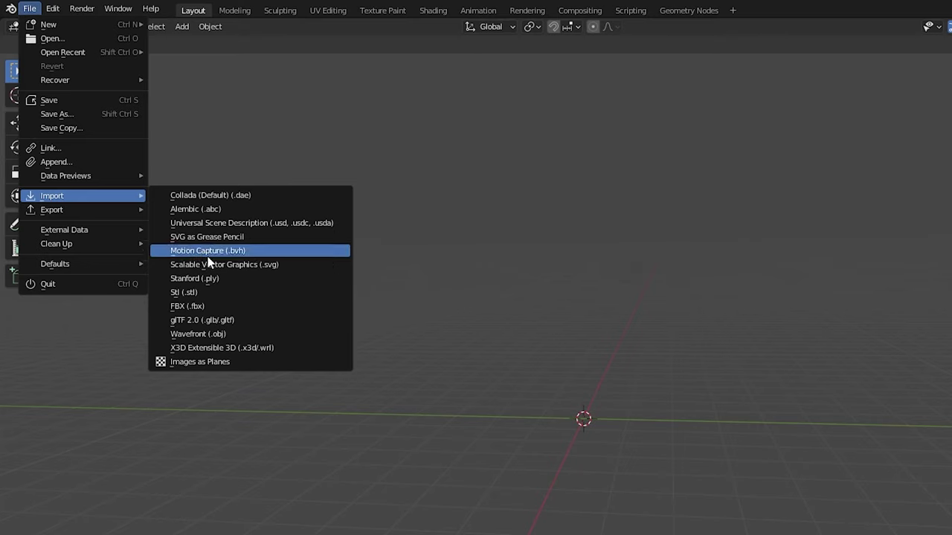
pyautogui.click(288, 266)
pyautogui.doubleClick(355, 201)
pyautogui.click(410, 170)
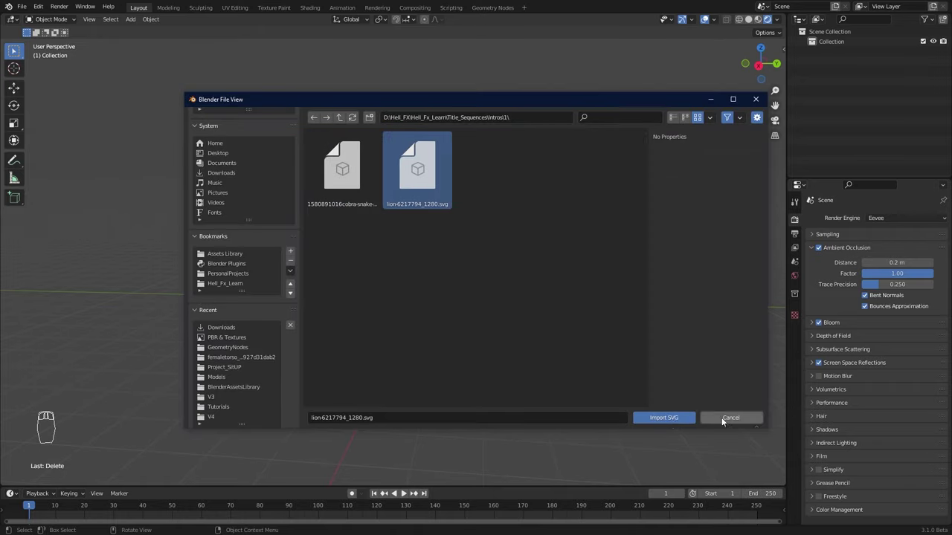
pyautogui.click(671, 418)
# - Join all the imported lion pieces into a single curve, viewed from the top
pyautogui.press('KP_Decimal')
pyautogui.moveTo(468, 255); pyautogui.dragTo(461, 287, button='middle')
pyautogui.click(461, 288)
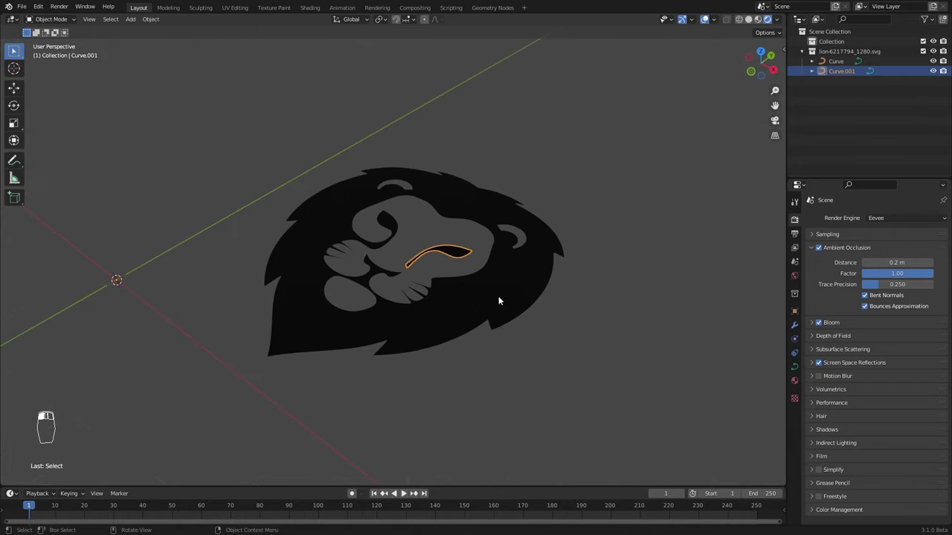
pyautogui.press('a')
pyautogui.hotkey('ctrl', 'j')
pyautogui.press('KP_7')
pyautogui.press('g')
# - Set the lion's origin to the 3D cursor, stand it upright at 90°, and save
pyautogui.click(401, 299)
pyautogui.rightClick(368, 365)
pyautogui.moveTo(368, 365)
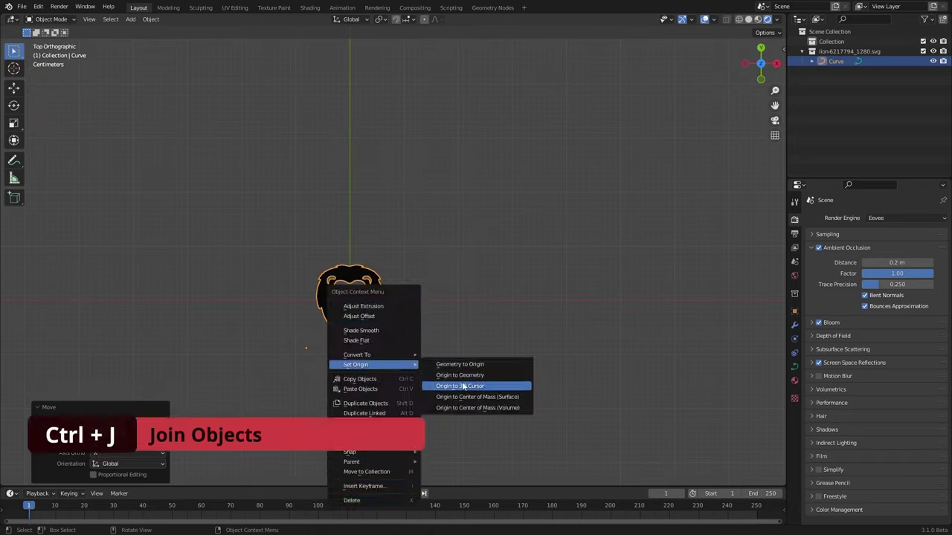
pyautogui.click(462, 386)
pyautogui.moveTo(462, 386); pyautogui.dragTo(501, 344, button='middle')
pyautogui.press('n')
pyautogui.hotkey('ctrl', 'a')
pyautogui.click(456, 363)
pyautogui.click(456, 359)
pyautogui.hotkey('ctrl', 's')
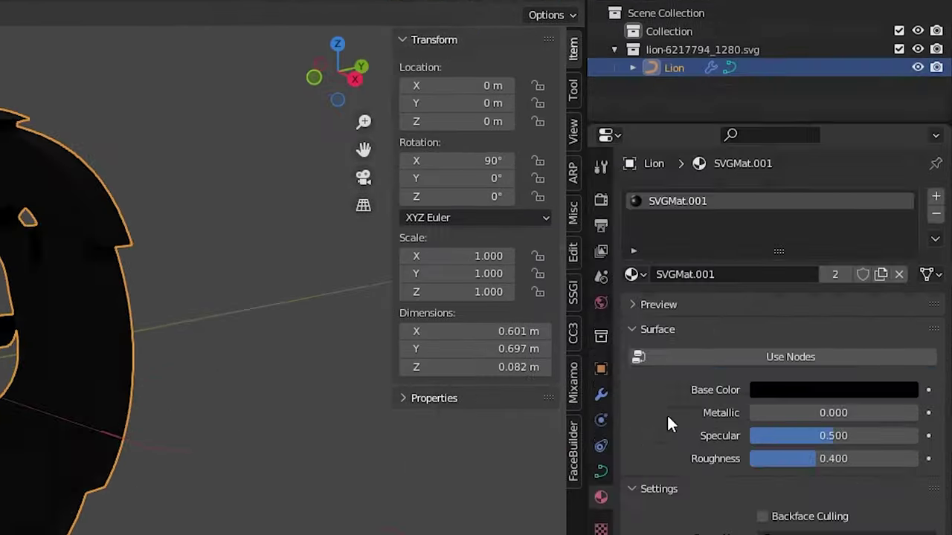
# - Remove the lion's material slot, extrude it 0.004 m, and add a small bevel depth
pyautogui.click(938, 217)
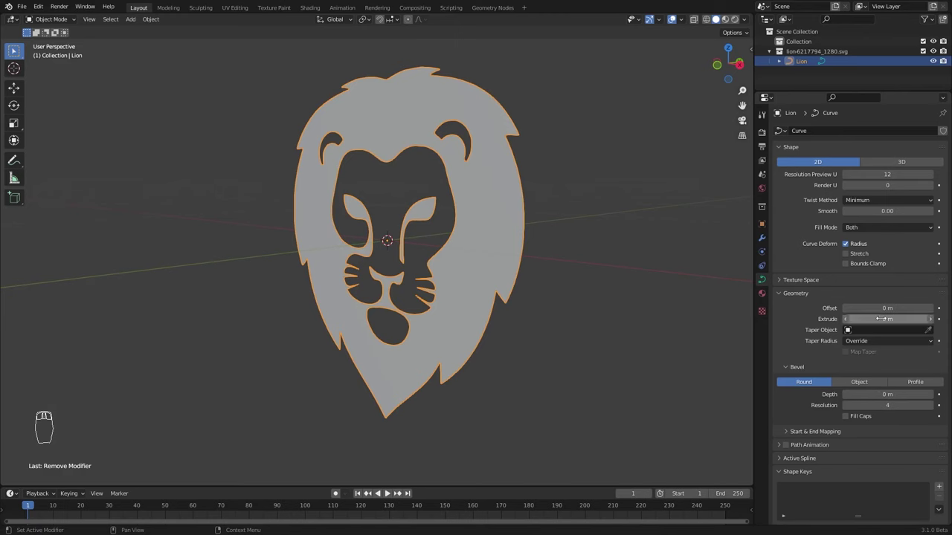
pyautogui.moveTo(888, 318); pyautogui.dragTo(900, 318)
pyautogui.scroll(3, 633, 330)
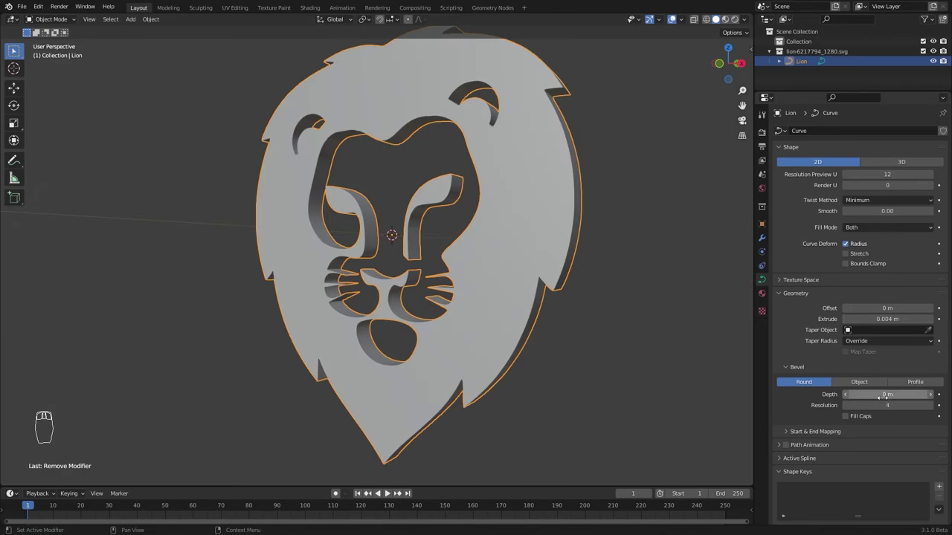
pyautogui.moveTo(887, 395); pyautogui.dragTo(893, 395)
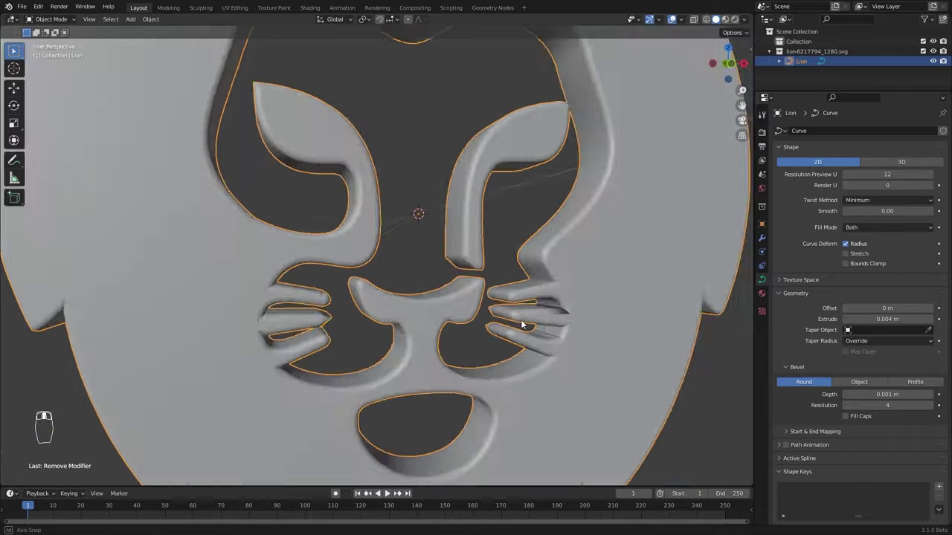
pyautogui.doubleClick(862, 395)
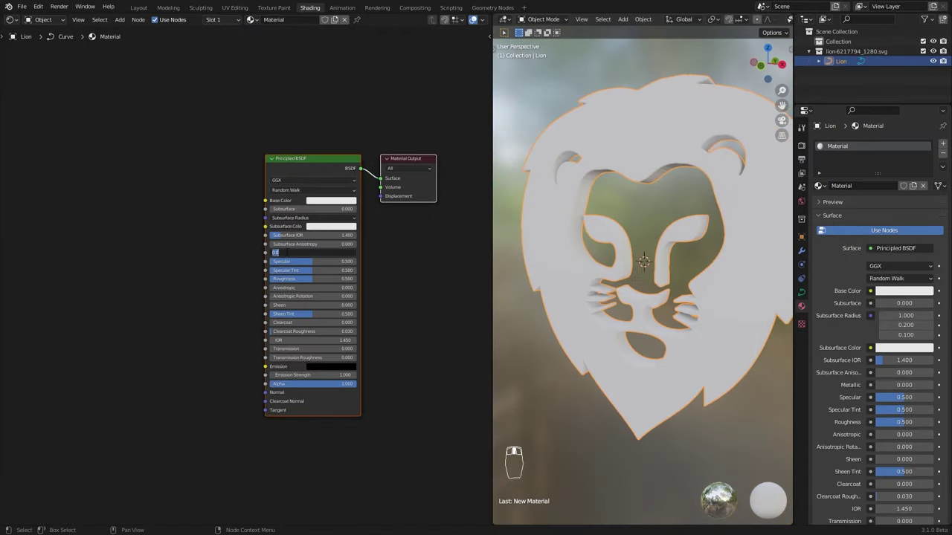
# - Add a mapped Image Texture offset 1.7 m and wire it into Base Color and Roughness
pyautogui.hotkey('shift', 'a')
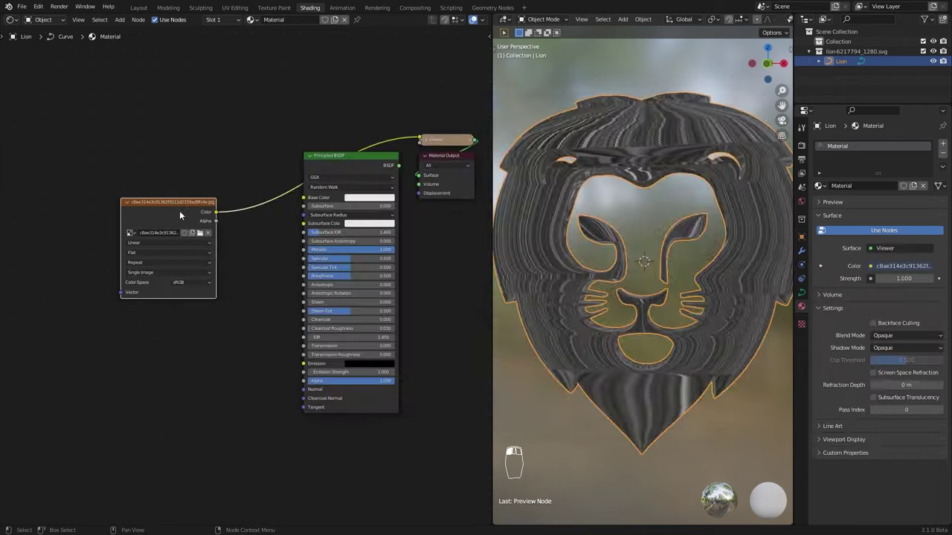
pyautogui.hotkey('ctrl', 't')
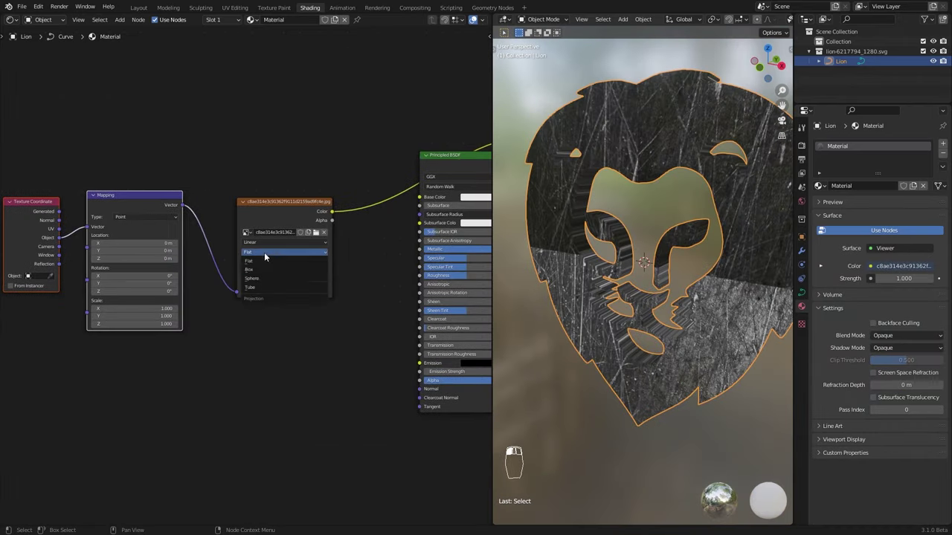
pyautogui.click(285, 261)
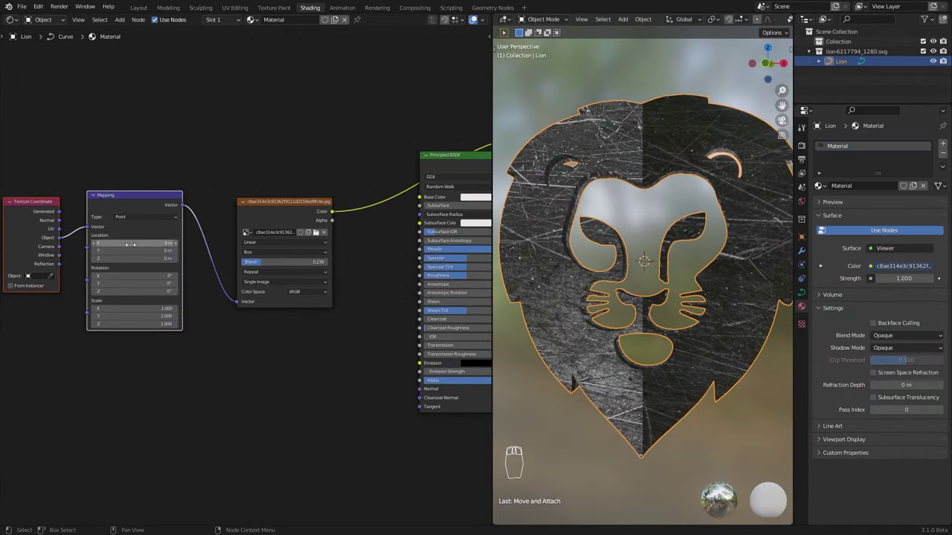
pyautogui.moveTo(130, 251); pyautogui.dragTo(198, 265)
pyautogui.moveTo(520, 305); pyautogui.dragTo(675, 296, button='middle')
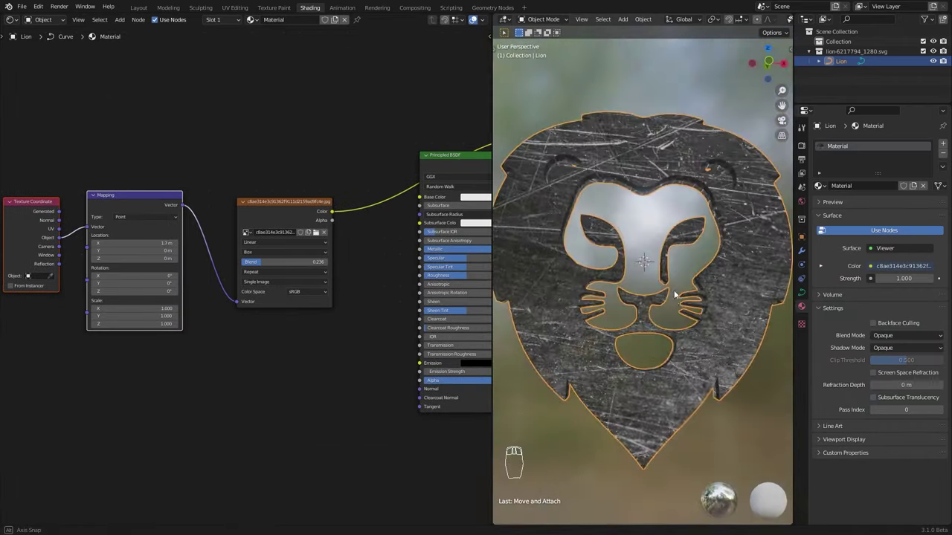
pyautogui.moveTo(369, 262); pyautogui.dragTo(322, 300, button='middle')
pyautogui.moveTo(275, 243); pyautogui.dragTo(219, 238)
pyautogui.keyDown('ctrl'); pyautogui.keyDown('shift'); pyautogui.click(427, 203); pyautogui.keyUp('shift'); pyautogui.keyUp('ctrl')
# - Insert a Multiply Add node before Roughness and add a Bump node fed by the texture
pyautogui.click(320, 297)
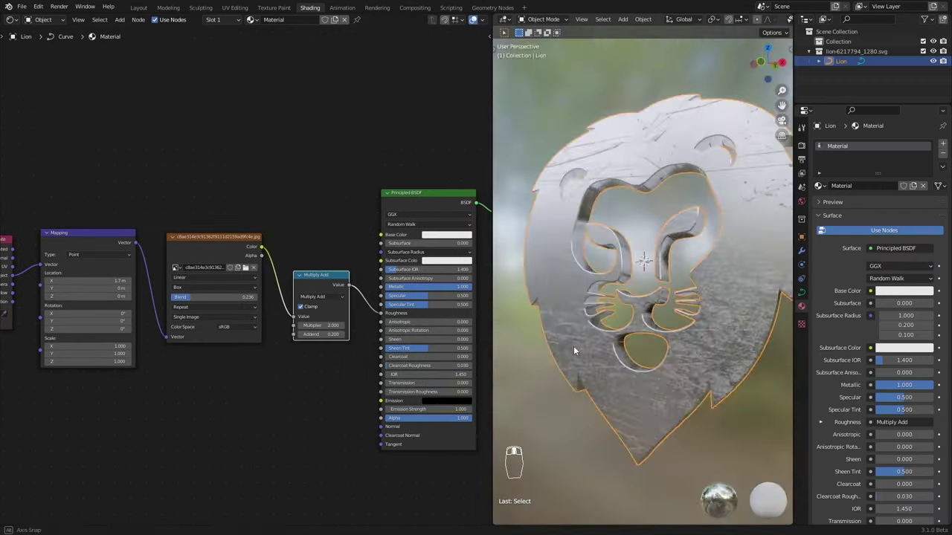
pyautogui.moveTo(293, 408); pyautogui.dragTo(310, 361, button='middle')
pyautogui.moveTo(277, 199); pyautogui.dragTo(397, 379)
pyautogui.write('bump')
pyautogui.press('Return')
pyautogui.click(318, 360)
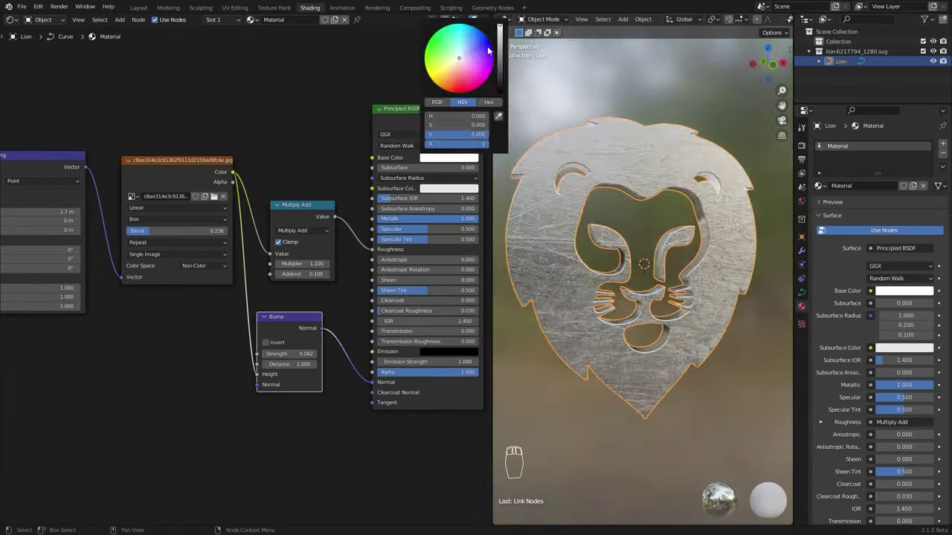
# - Link Bump to the shader Normal and add Noise Texture and ColorRamp nodes driving bump height
pyautogui.scroll(-2, 223, 320)
pyautogui.hotkey('shift', 'a')
pyautogui.write('noise')
pyautogui.press('Return')
pyautogui.click(230, 322)
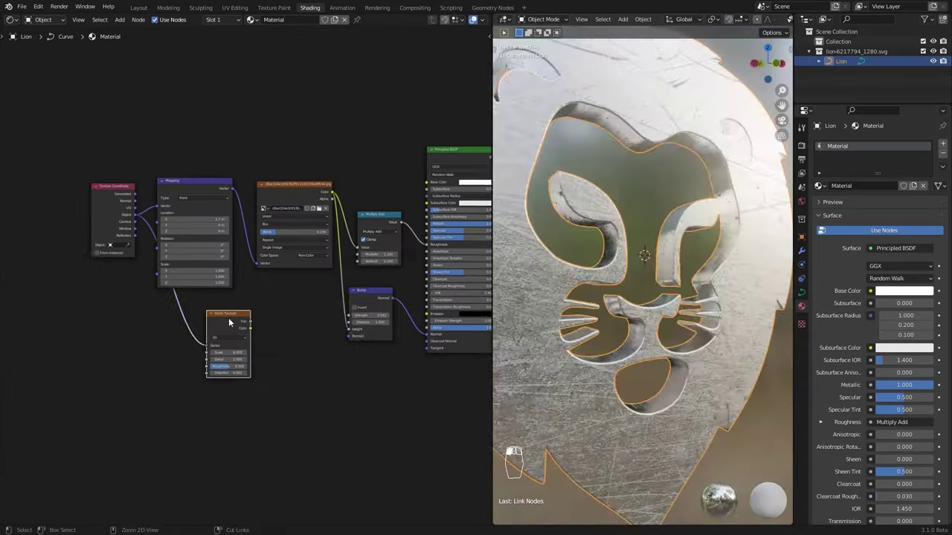
pyautogui.keyDown('ctrl'); pyautogui.keyDown('shift'); pyautogui.click(230, 322); pyautogui.keyUp('shift'); pyautogui.keyUp('ctrl')
pyautogui.hotkey('shift', 'a')
pyautogui.write('ramp')
pyautogui.press('Return')
pyautogui.click(95, 330)
pyautogui.moveTo(113, 325); pyautogui.dragTo(205, 370)
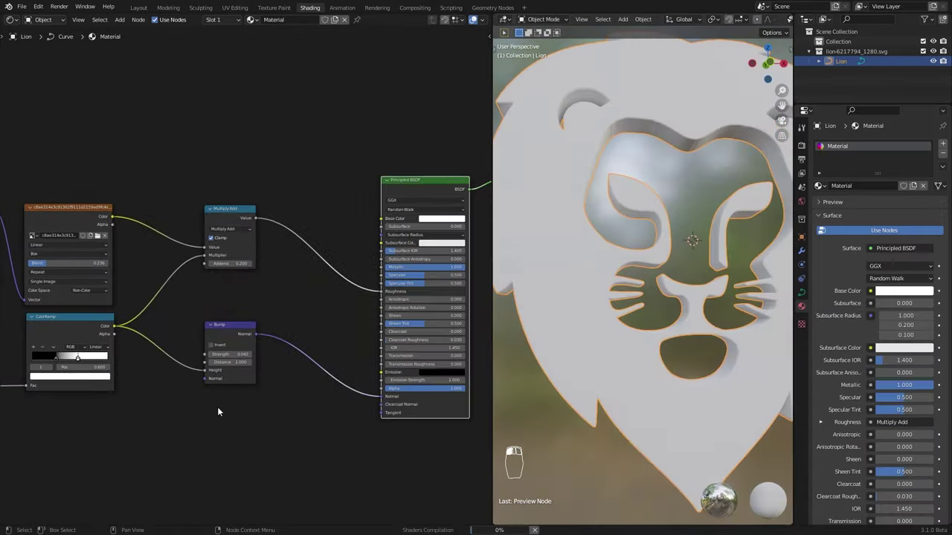
# - Place a Multiply node between the ColorRamp and the Bump node
pyautogui.hotkey('shift', 'a')
pyautogui.write('multiply')
pyautogui.press('Return')
pyautogui.click(164, 327)
pyautogui.moveTo(23, 345); pyautogui.dragTo(221, 346, button='middle')
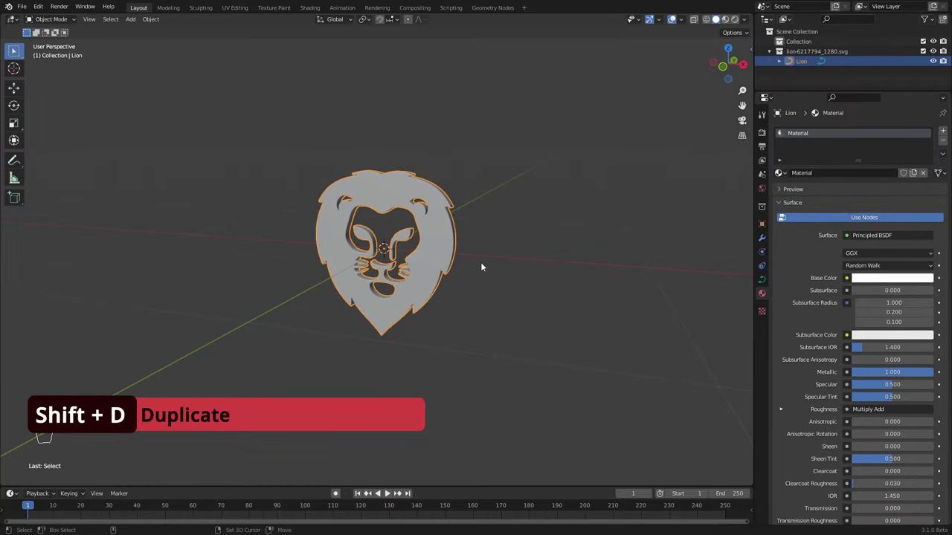
# - Duplicate the Lion object in place and convert the copy to a mesh
pyautogui.hotkey('shift', 'd')
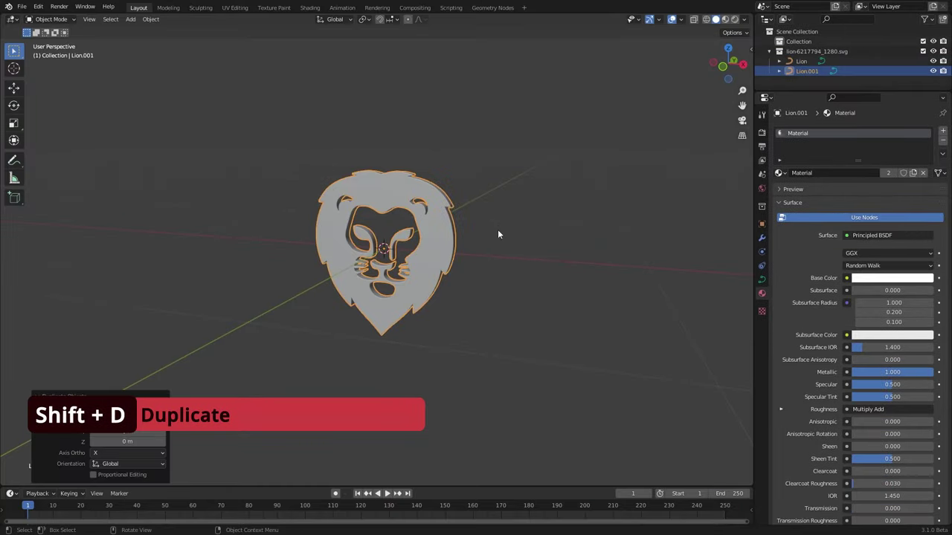
pyautogui.scroll(3, 499, 233)
pyautogui.hotkey('ctrl', 'z')
pyautogui.hotkey('ctrl', 'z')
pyautogui.hotkey('ctrl', 'z')
pyautogui.hotkey('ctrl', 'z')
pyautogui.rightClick(476, 218)
pyautogui.moveTo(518, 217)
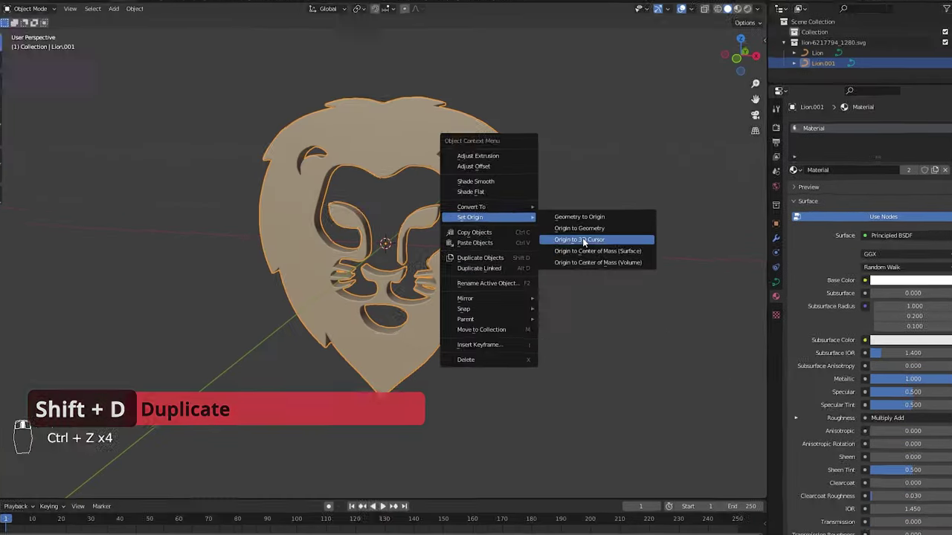
pyautogui.moveTo(490, 207)
pyautogui.click(574, 218)
# - Fatten all of the duplicate's geometry by 0.00356 m, then deselect everything
pyautogui.press('Tab')
pyautogui.press('a')
pyautogui.press('a')
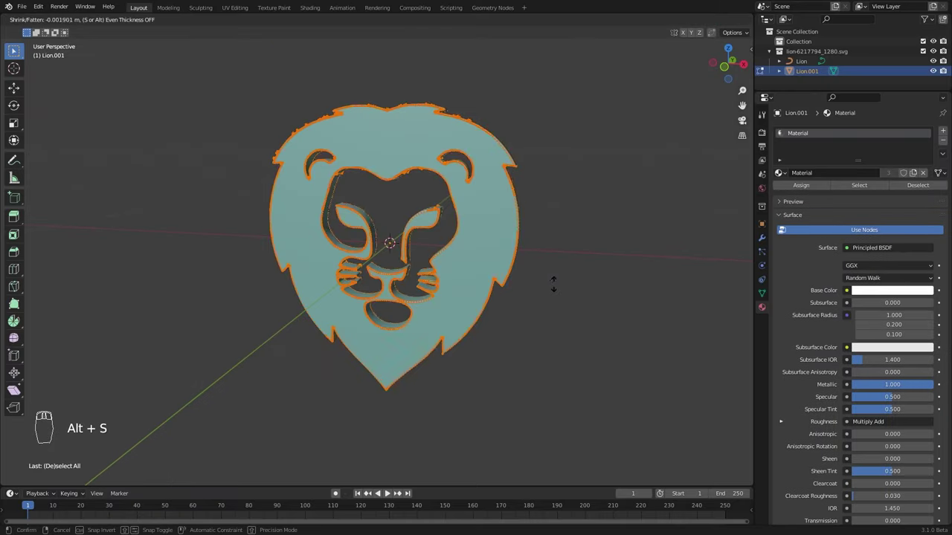
pyautogui.click(555, 274)
pyautogui.moveTo(557, 272); pyautogui.dragTo(539, 336, button='middle')
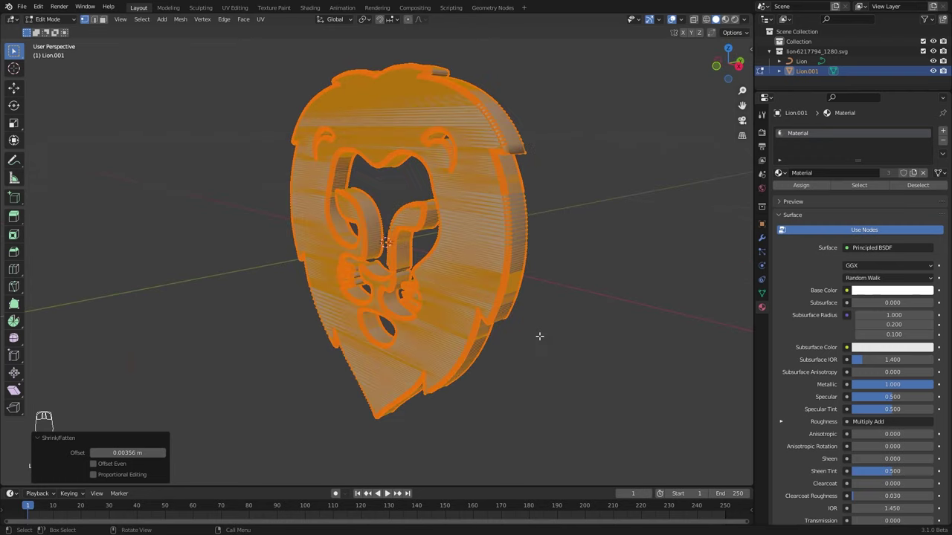
pyautogui.press('Tab')
pyautogui.press('s')
pyautogui.press('Escape')
pyautogui.hotkey('alt', 'a')
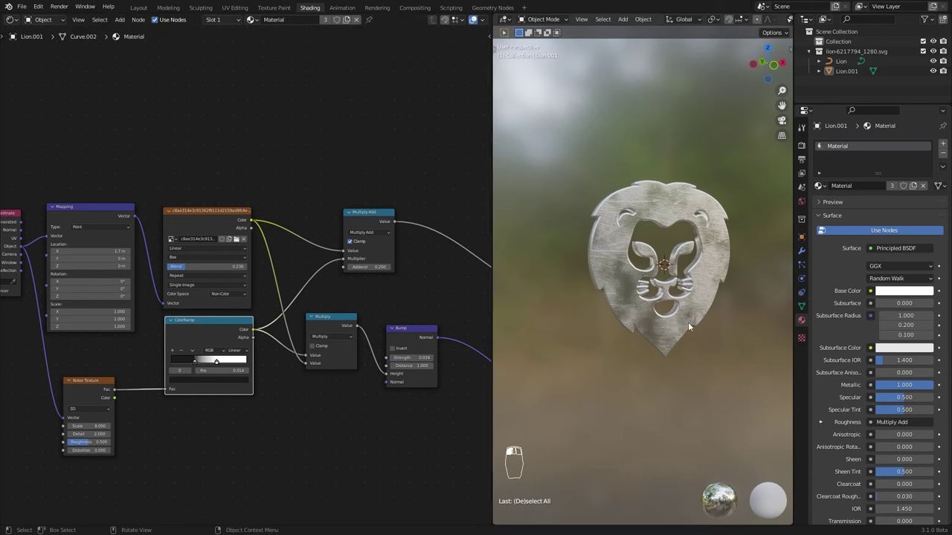
pyautogui.scroll(3, 687, 322)
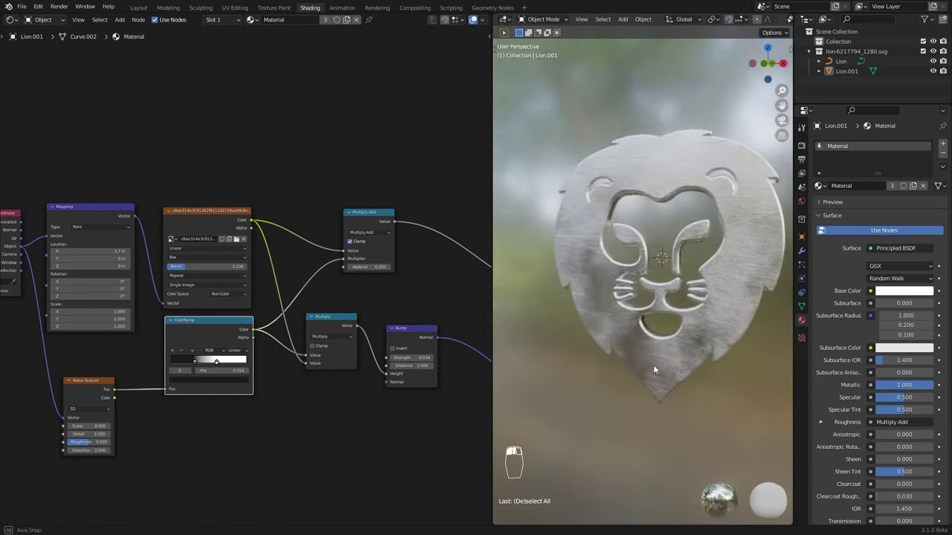
# - Change Lion.001's Material.001 base colour to orange after briefly trying pinkish-red
pyautogui.moveTo(652, 365); pyautogui.dragTo(788, 275, button='middle')
pyautogui.click(902, 291)
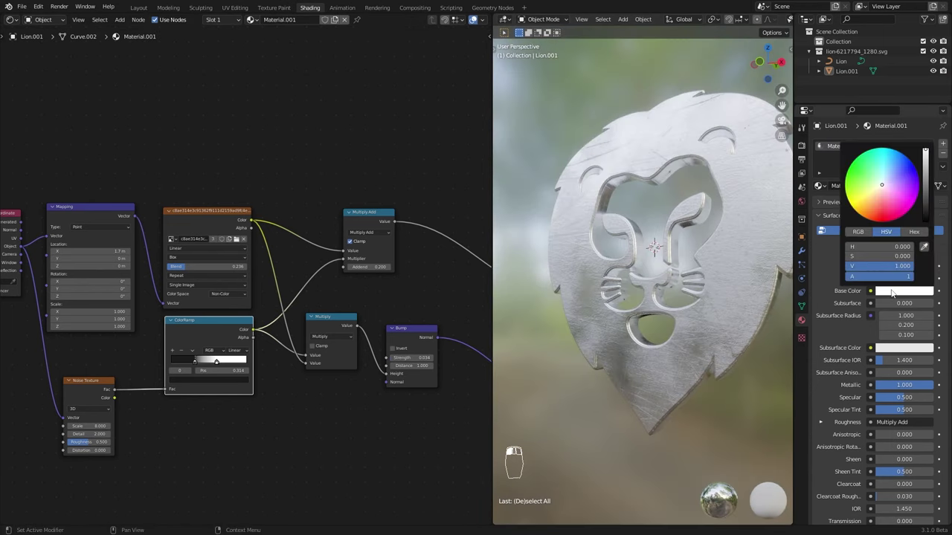
pyautogui.click(887, 214)
pyautogui.moveTo(680, 365); pyautogui.dragTo(708, 398, button='middle')
pyautogui.click(895, 288)
pyautogui.click(903, 210)
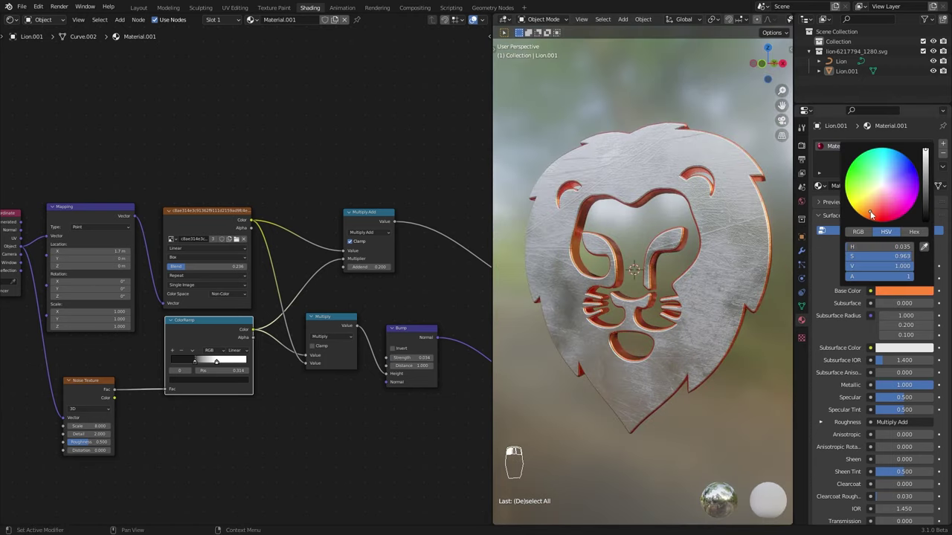
pyautogui.hotkey('shift', 'a')
# - Add a Plain Axes empty and name it LogoController
pyautogui.moveTo(416, 348)
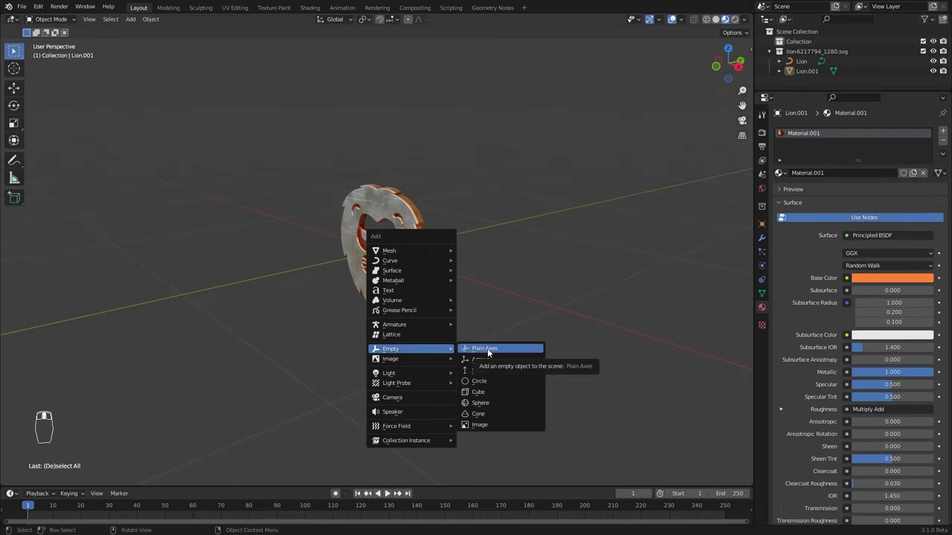
pyautogui.click(487, 348)
pyautogui.doubleClick(804, 61)
pyautogui.write('LogoControl')
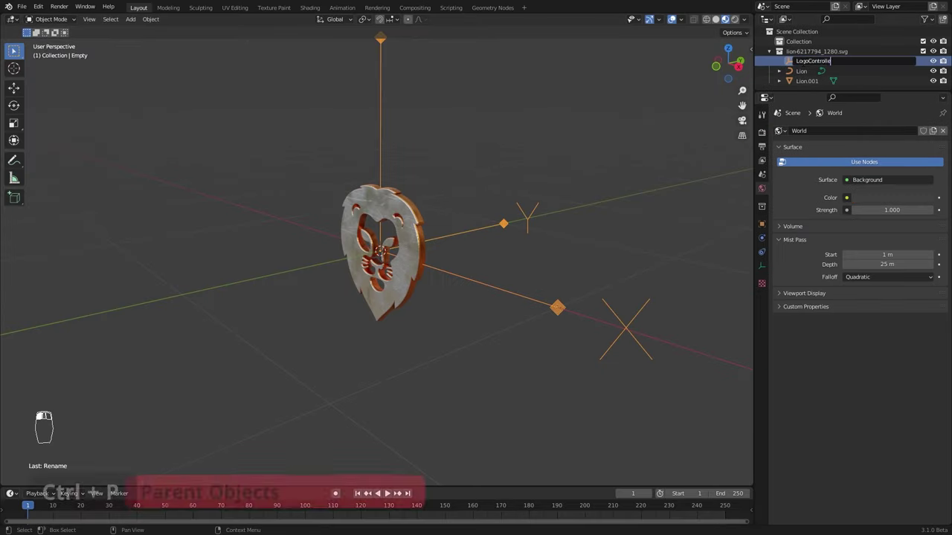
pyautogui.write('ler')
pyautogui.press('Return')
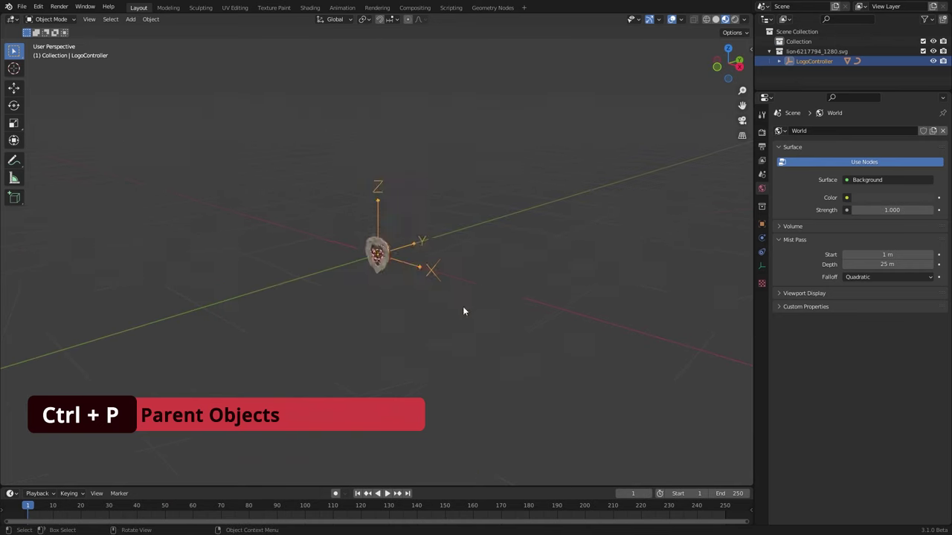
# - Add a camera, zero its rotation, turn it toward the lion, and move it back along Y
pyautogui.hotkey('shift', 'a')
pyautogui.click(394, 391)
pyautogui.press('n')
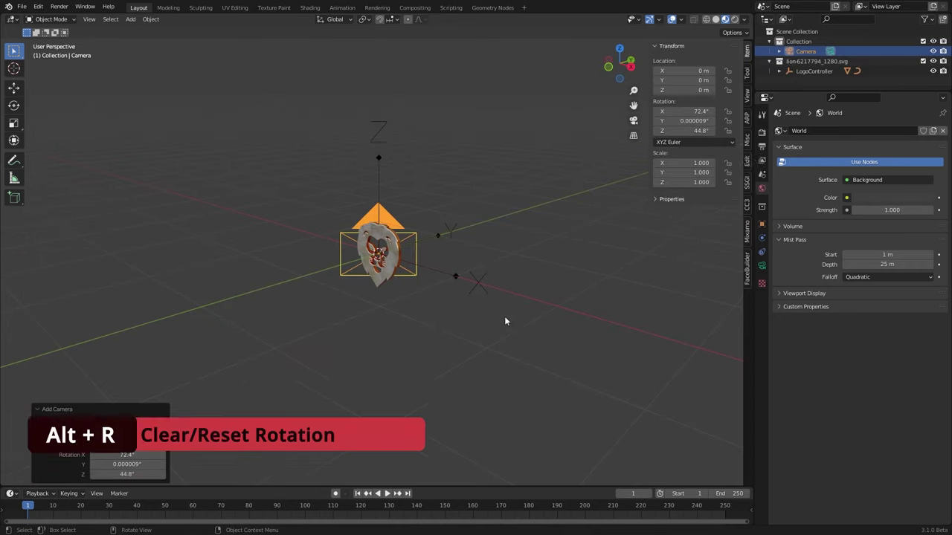
pyautogui.hotkey('alt', 'r')
pyautogui.press('n')
pyautogui.moveTo(612, 265); pyautogui.dragTo(425, 378, button='middle')
pyautogui.click(573, 335)
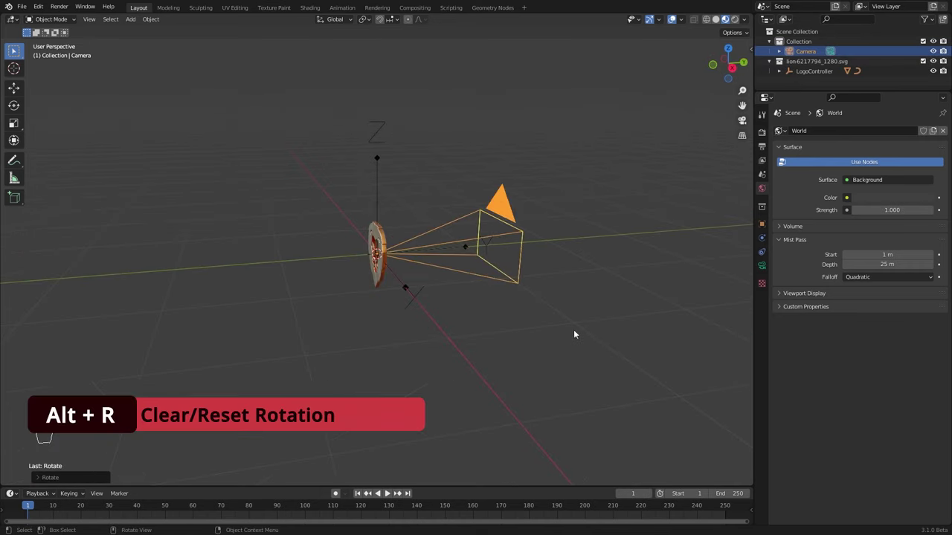
pyautogui.click(238, 342)
pyautogui.press('g')
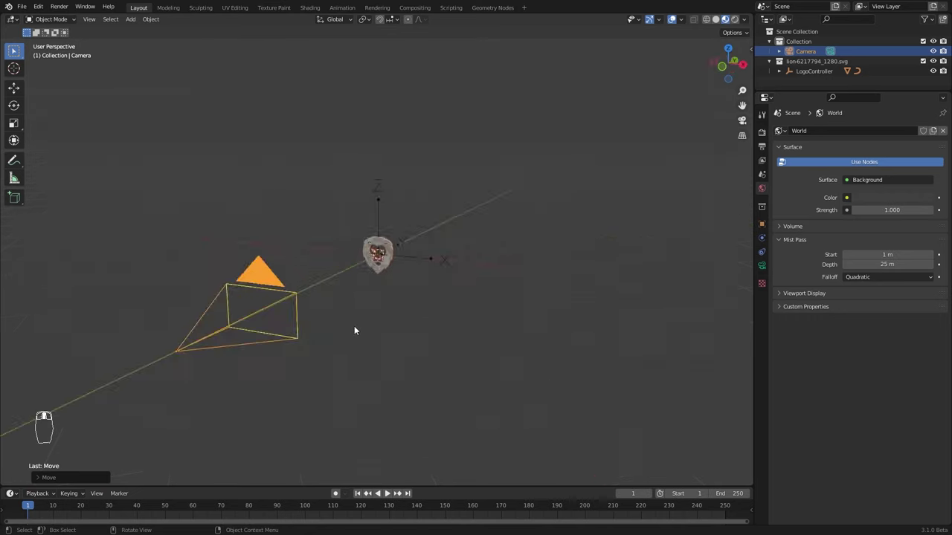
# - Check the lion's framing through the camera and select the LogoController empty
pyautogui.press('KP_0')
pyautogui.press('KP_0')
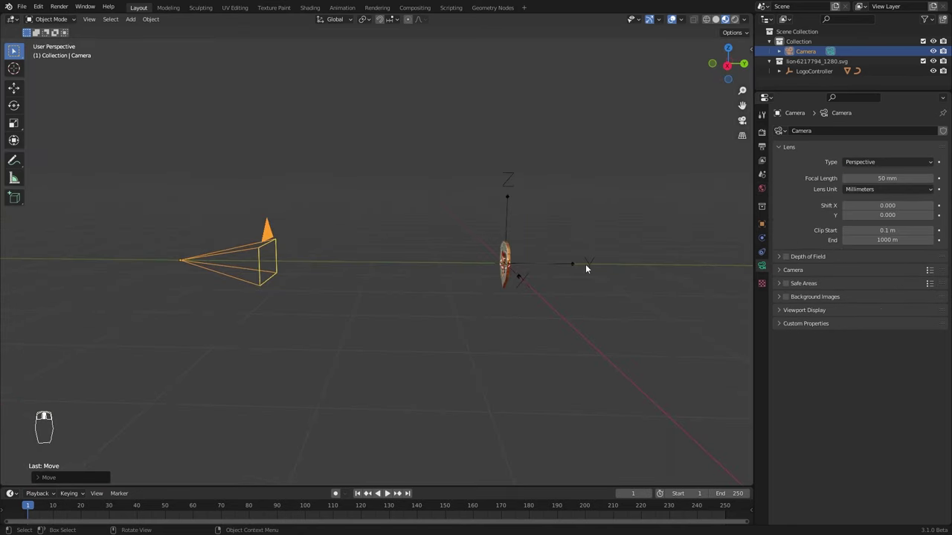
pyautogui.click(582, 266)
pyautogui.press('KP_0')
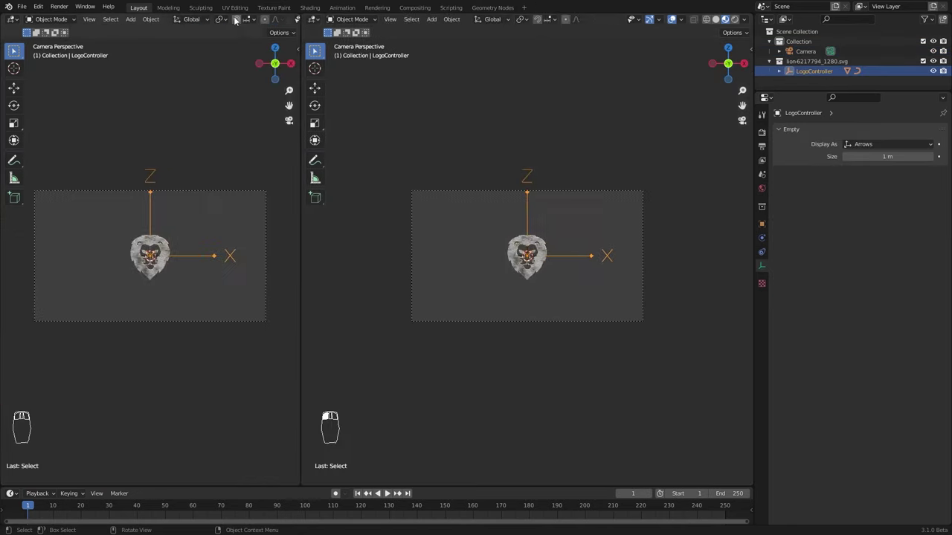
# - Keyframe LogoController's location and rotation as the final pose at frame 96
pyautogui.press('t')
pyautogui.press('n')
pyautogui.press('n')
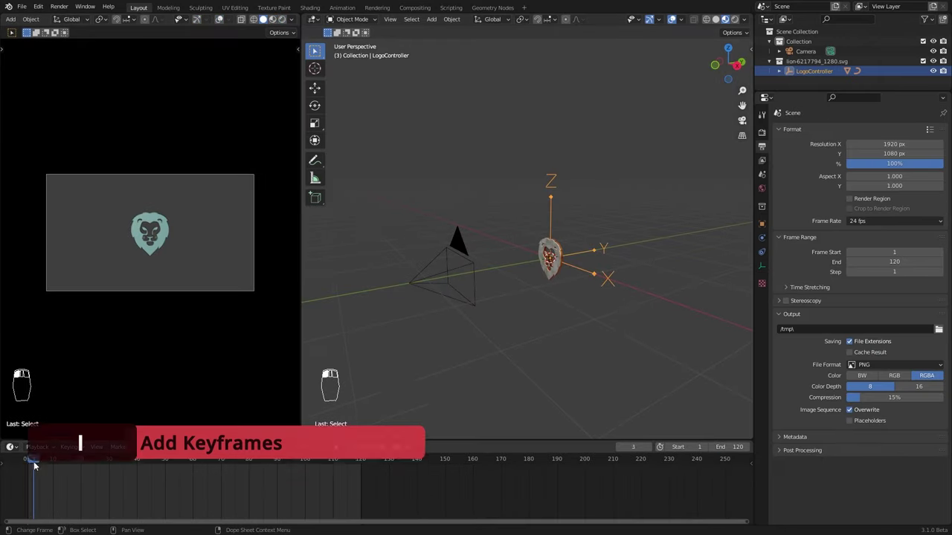
pyautogui.press('i')
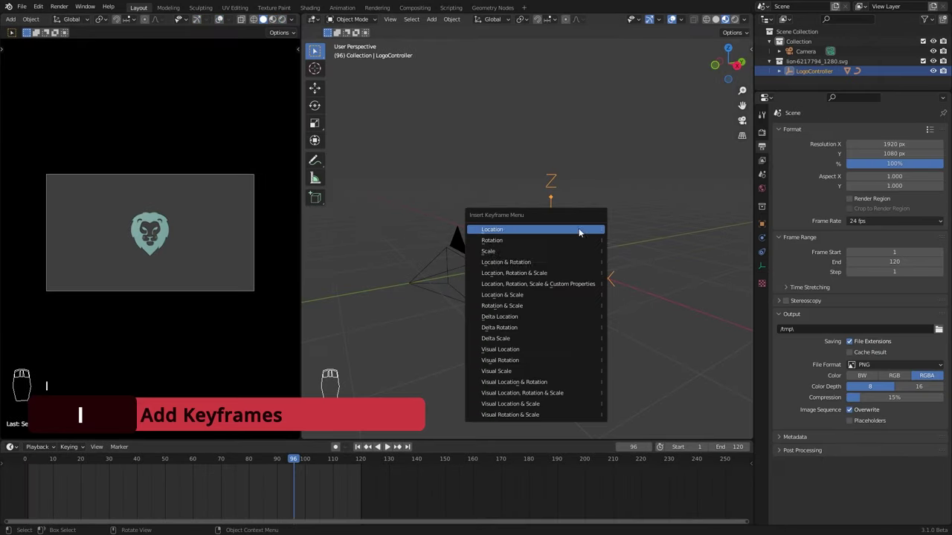
pyautogui.click(507, 262)
# - Create the starting pose by flipping the logo around Z and offsetting it along Y
pyautogui.press('r')
pyautogui.press('z')
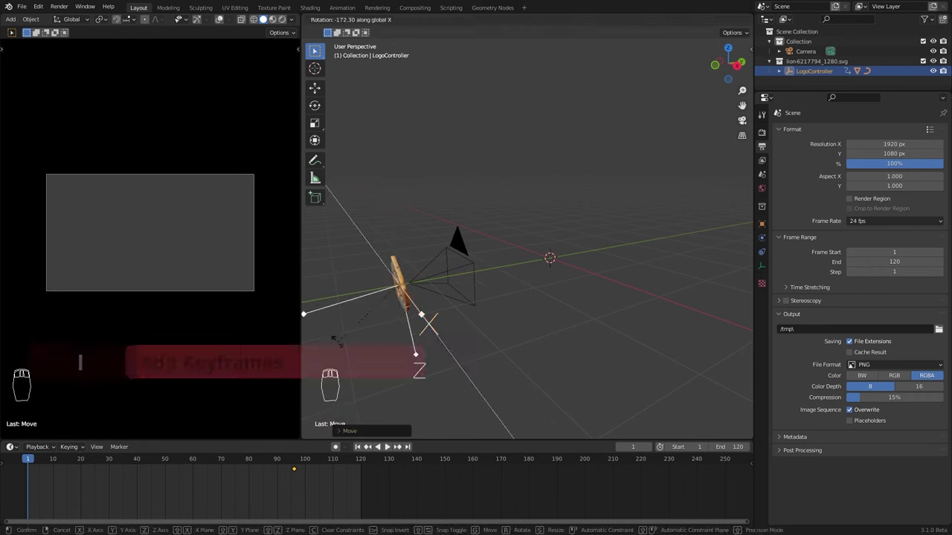
pyautogui.click(487, 327)
pyautogui.moveTo(487, 328); pyautogui.dragTo(446, 312, button='middle')
pyautogui.press('g')
pyautogui.press('y')
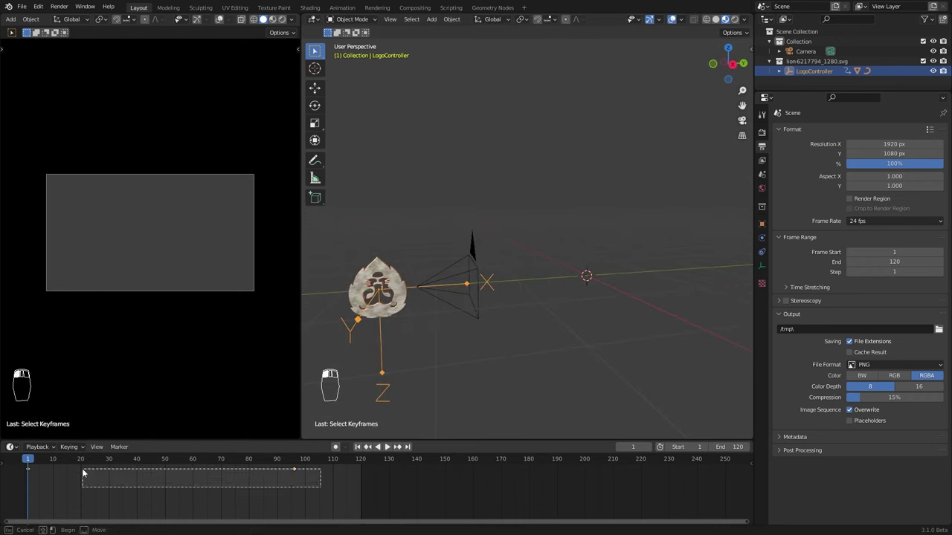
pyautogui.press('t')
pyautogui.click(45, 446)
pyautogui.moveTo(84, 472); pyautogui.dragTo(126, 459)
# - Set the camera to 24 mm focal length with 0.001 m clip start, then play the animation
pyautogui.click(468, 298)
pyautogui.click(761, 265)
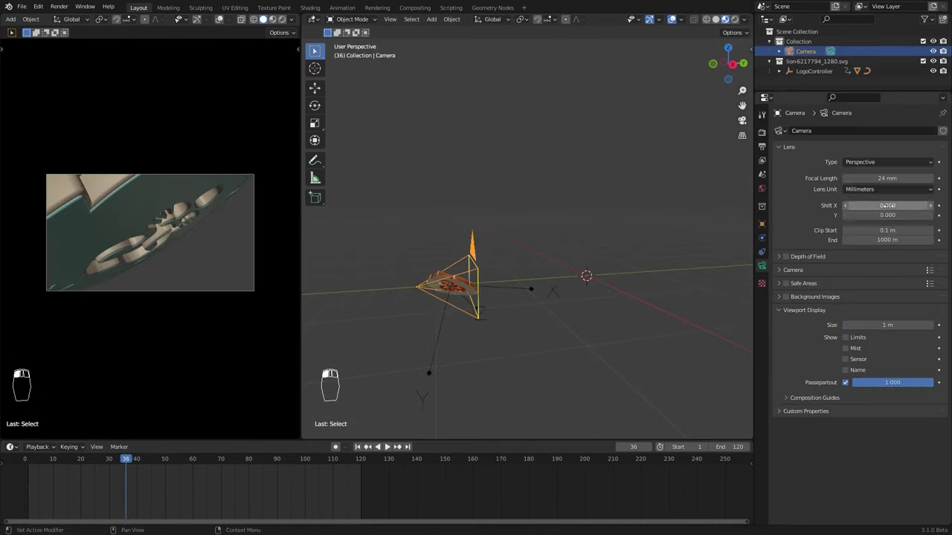
pyautogui.keyDown('alt'); pyautogui.scroll(7, 881, 231); pyautogui.keyUp('alt')
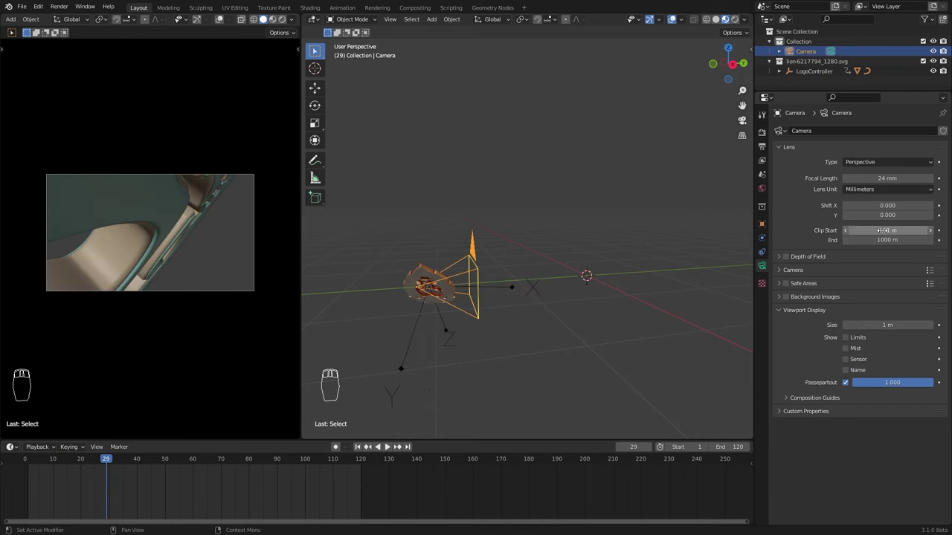
pyautogui.press('Return')
pyautogui.press('space')
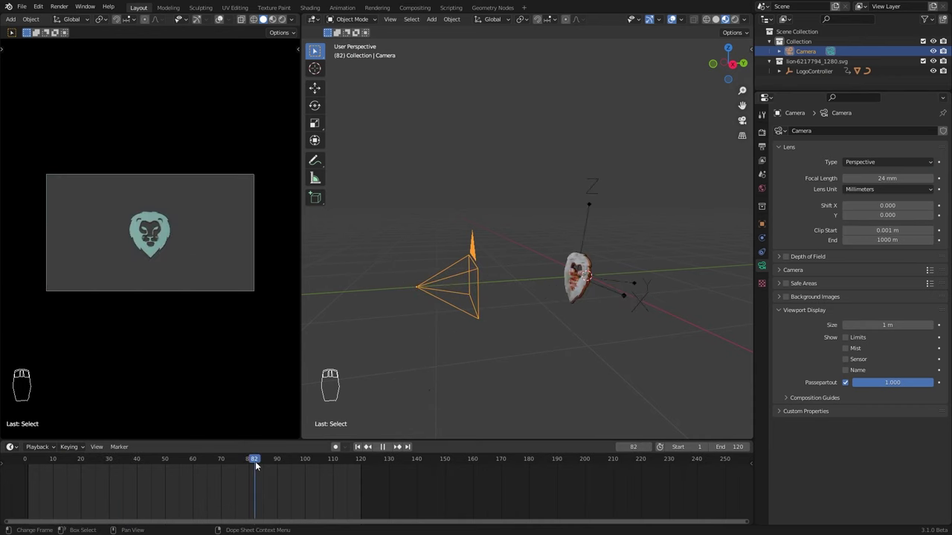
pyautogui.click(40, 471)
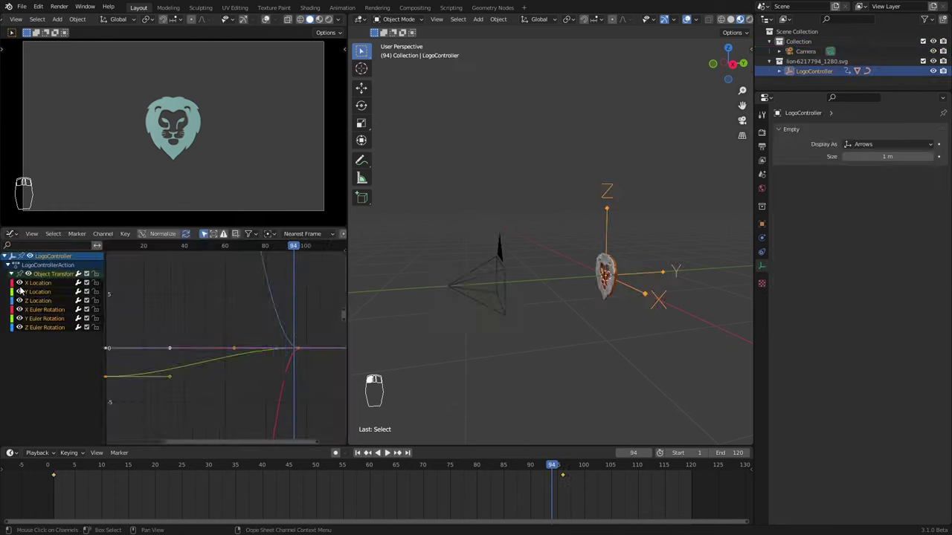
# - Isolate the Z Euler Rotation curve and move its frame-95 keyframe so the spin eases in
pyautogui.click(45, 327)
pyautogui.press('Home')
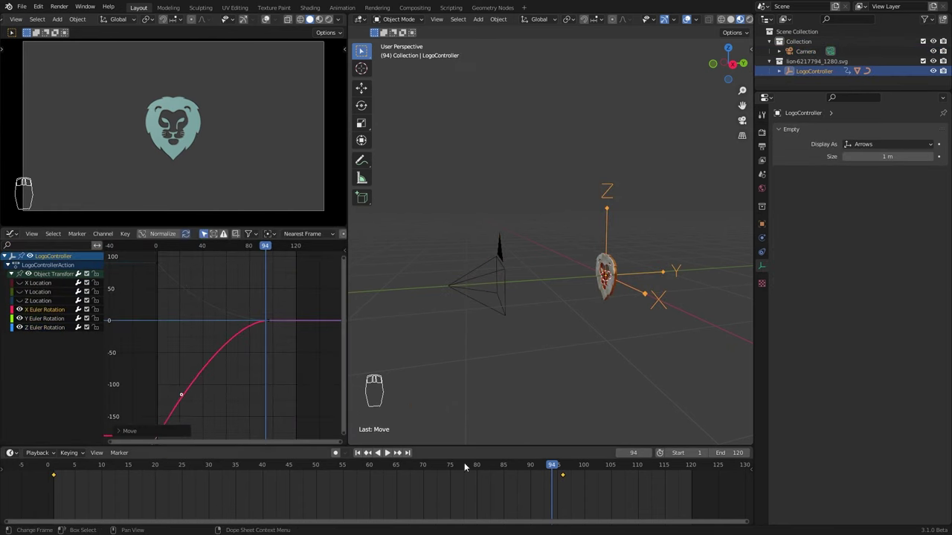
pyautogui.press('space')
pyautogui.press('space')
pyautogui.moveTo(271, 335); pyautogui.dragTo(259, 314)
pyautogui.press('g')
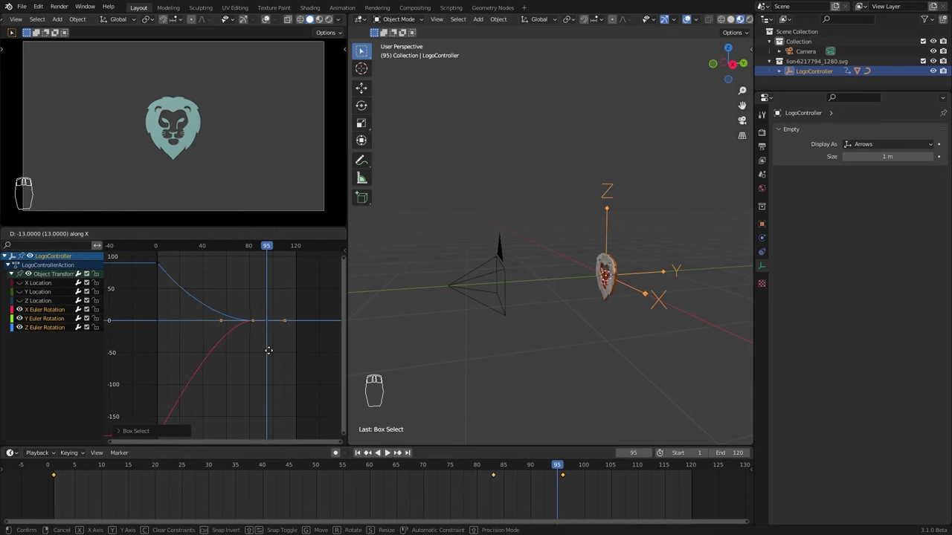
pyautogui.press('space')
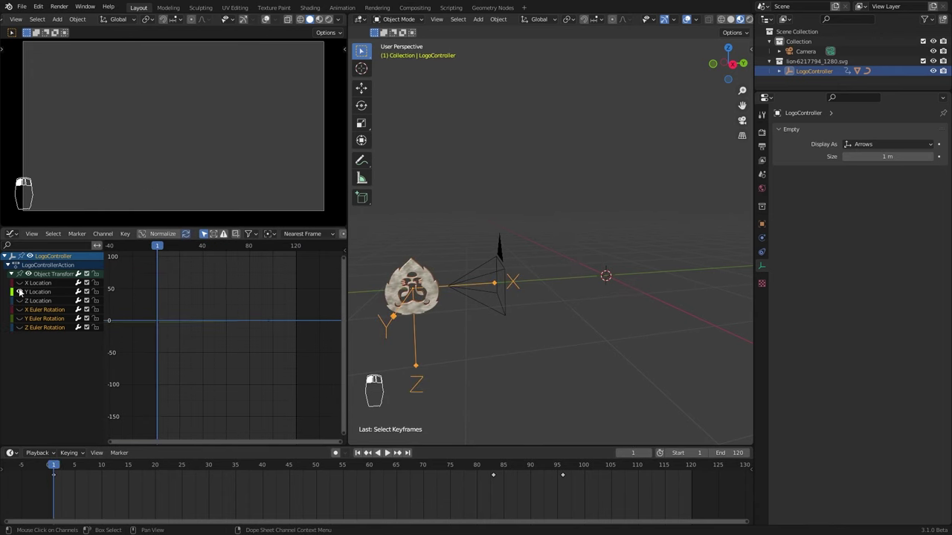
# - Retime the Y Location keyframe for an eased slide and save as LionIntro.blend
pyautogui.press('KP_Decimal')
pyautogui.moveTo(196, 421); pyautogui.dragTo(183, 371)
pyautogui.press('space')
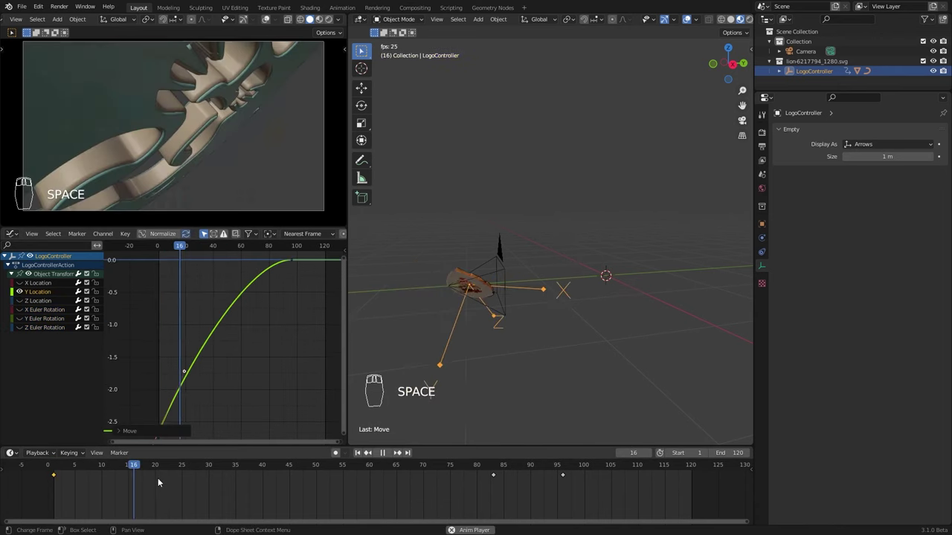
pyautogui.moveTo(128, 477); pyautogui.dragTo(66, 466)
pyautogui.click(56, 468)
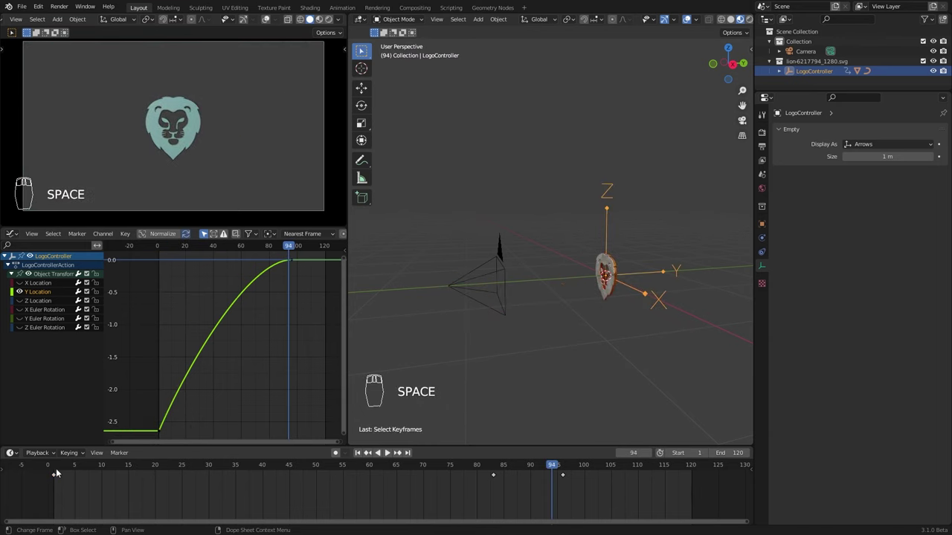
pyautogui.hotkey('ctrl', 's')
pyautogui.moveTo(609, 303); pyautogui.dragTo(565, 283, button='middle')
# - Make the world background black and add an area light
pyautogui.click(761, 188)
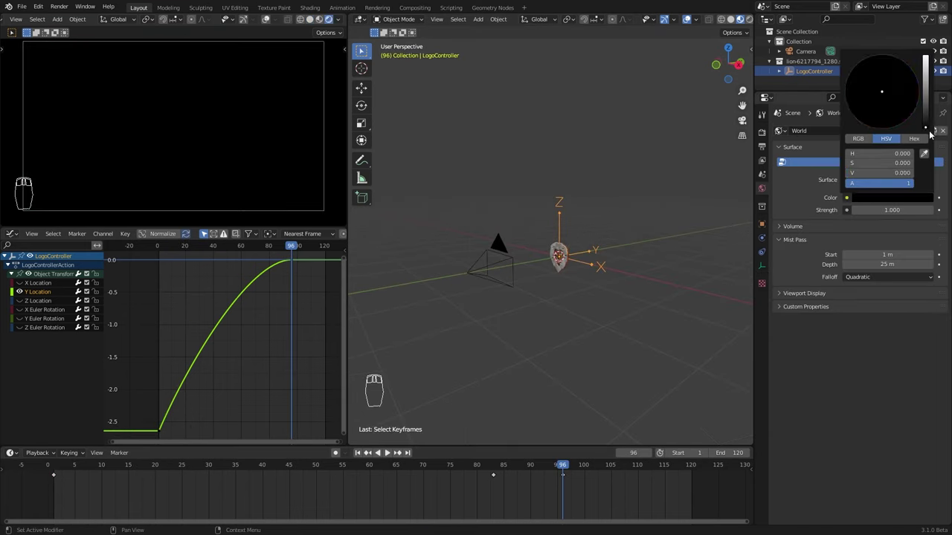
pyautogui.hotkey('shift', 'a')
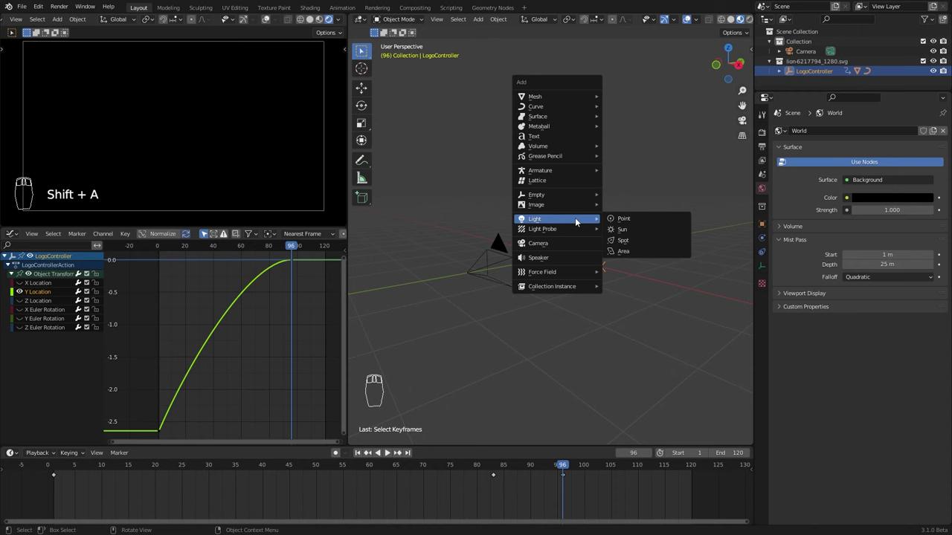
pyautogui.click(620, 250)
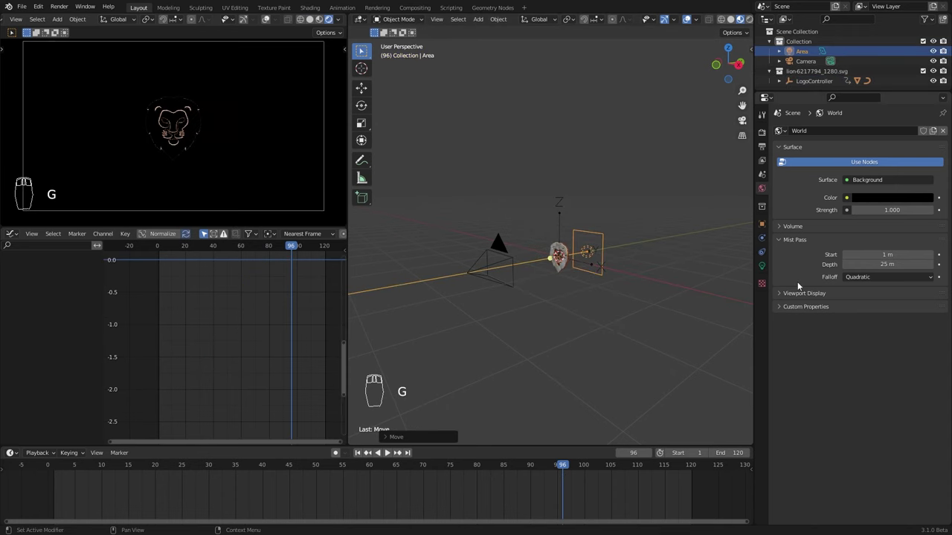
# - Give the area light 2000 W power, contact shadows, a custom distance and an orange colour
pyautogui.click(761, 266)
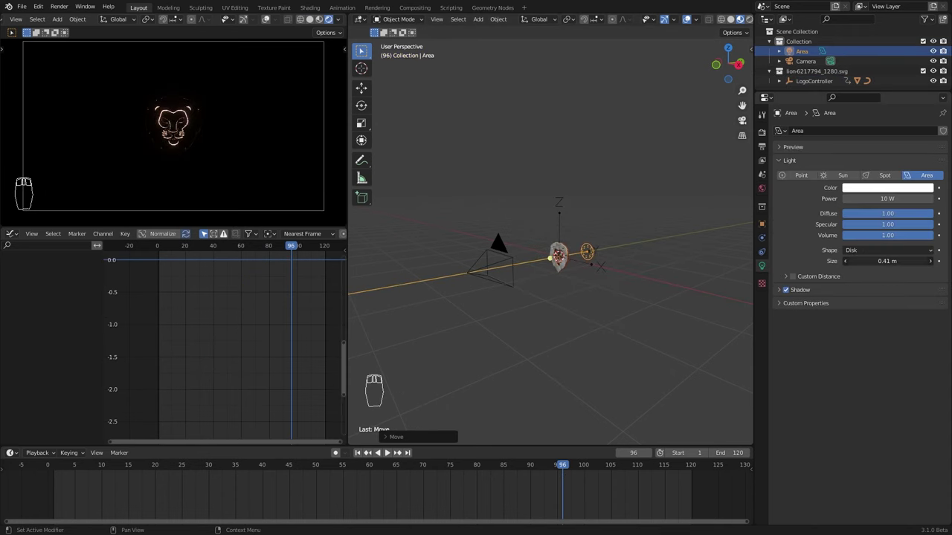
pyautogui.write('2000')
pyautogui.press('Return')
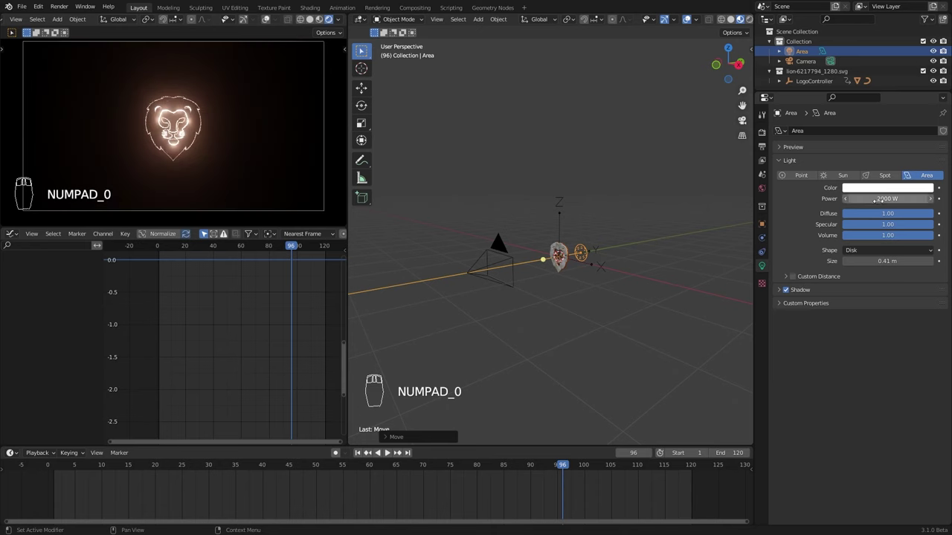
pyautogui.click(779, 289)
pyautogui.click(793, 331)
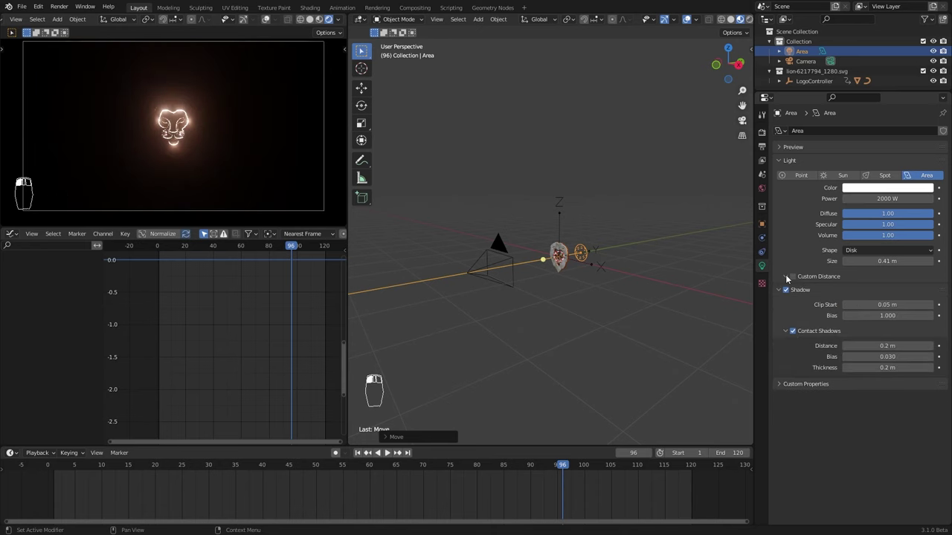
pyautogui.click(788, 277)
pyautogui.click(886, 188)
pyautogui.click(909, 83)
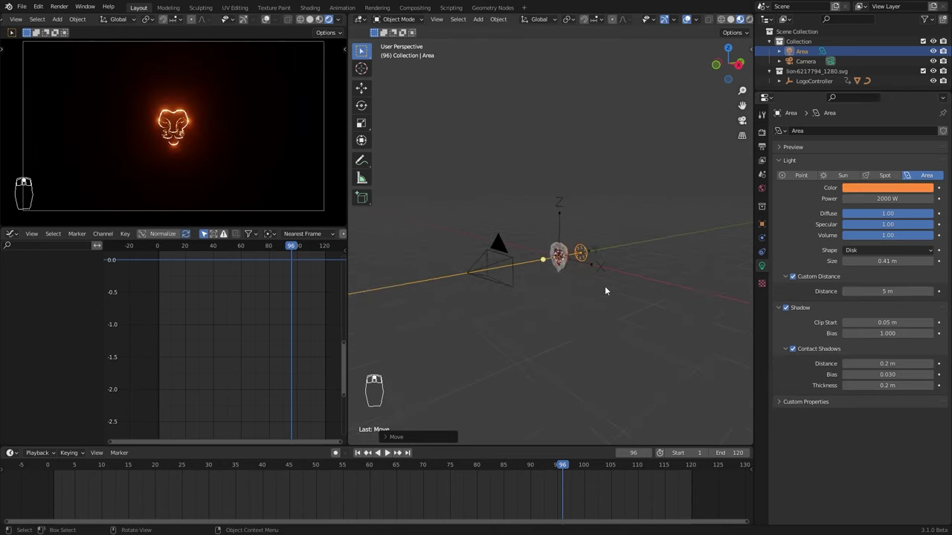
# - Add a cube and scale it up to enclose the whole scene
pyautogui.hotkey('shift', 'a')
pyautogui.click(639, 158)
pyautogui.press('s')
pyautogui.click(654, 357)
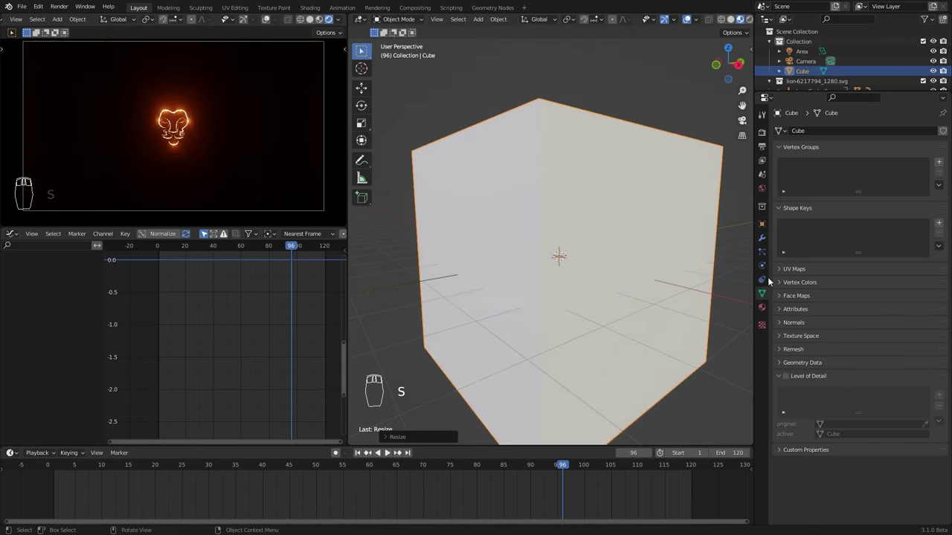
# - Give the cube a new material with no surface shader and a Principled Volume
pyautogui.click(761, 307)
pyautogui.click(855, 173)
pyautogui.click(885, 235)
pyautogui.click(892, 258)
pyautogui.click(874, 268)
pyautogui.click(866, 418)
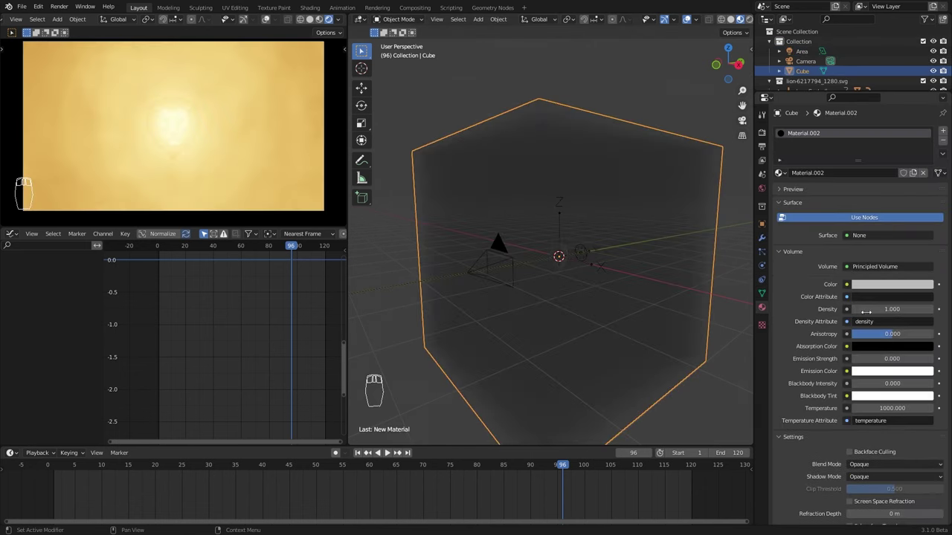
# - Thin the volume density to 0.1, then 0.02
pyautogui.write('0.1')
pyautogui.press('Return')
pyautogui.moveTo(647, 297); pyautogui.dragTo(612, 233, button='middle')
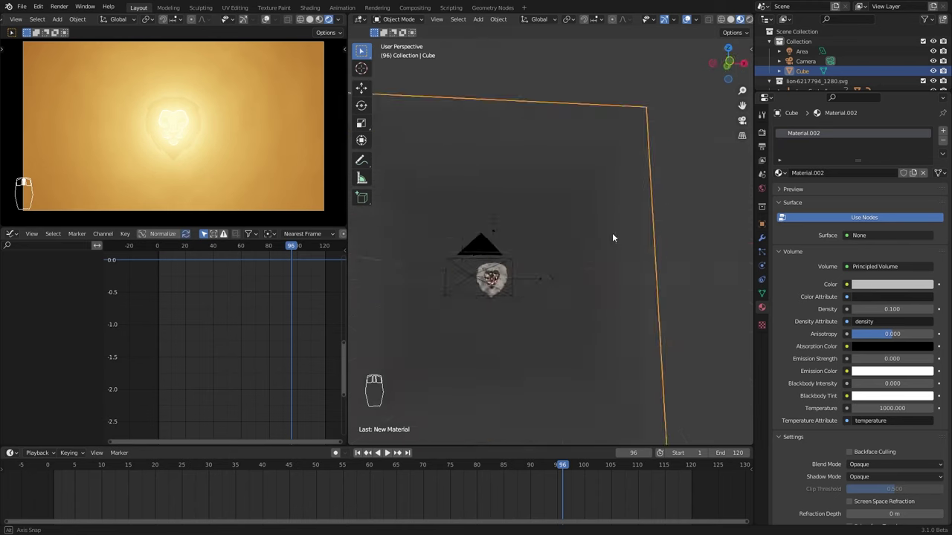
pyautogui.write('0.02')
pyautogui.press('Return')
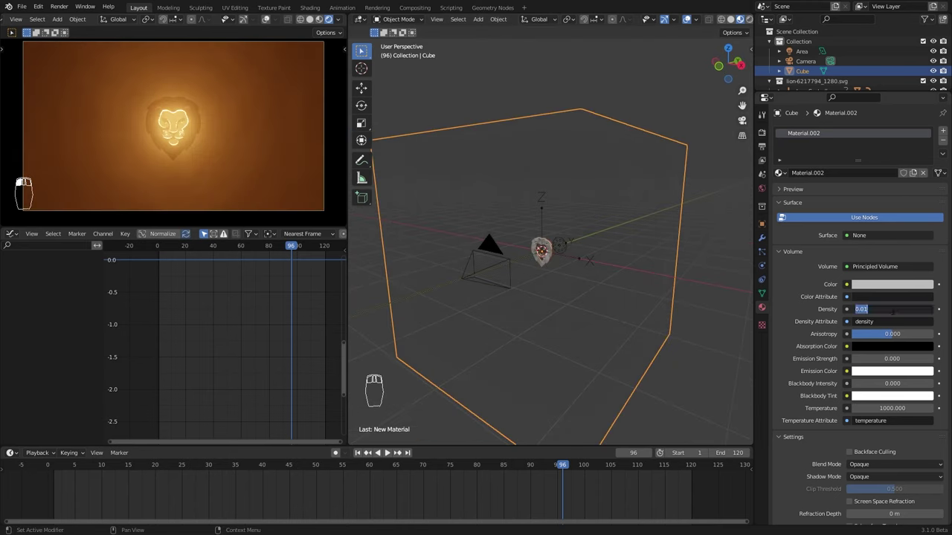
pyautogui.press('Return')
# - Lower the area light's power to 1000 W and check the fog's volume colour
pyautogui.click(802, 51)
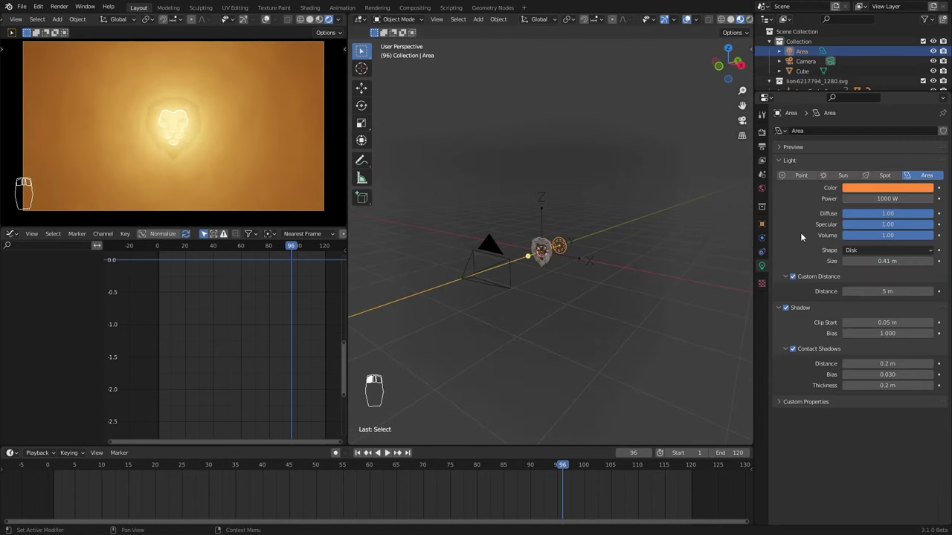
pyautogui.press('KP_0')
pyautogui.click(803, 71)
pyautogui.click(890, 284)
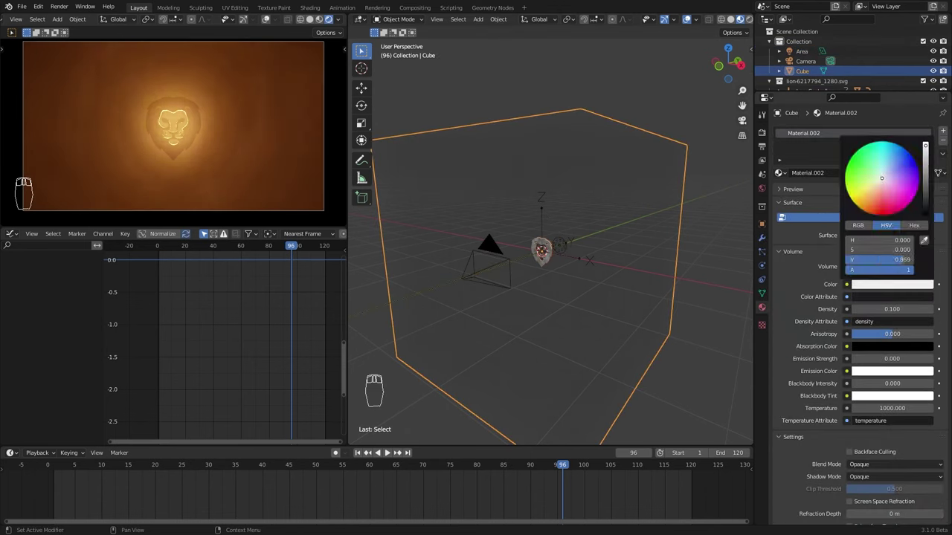
pyautogui.click(761, 131)
# - Review the Eevee volumetrics range and set the fog cube's density to 0.450
pyautogui.click(797, 302)
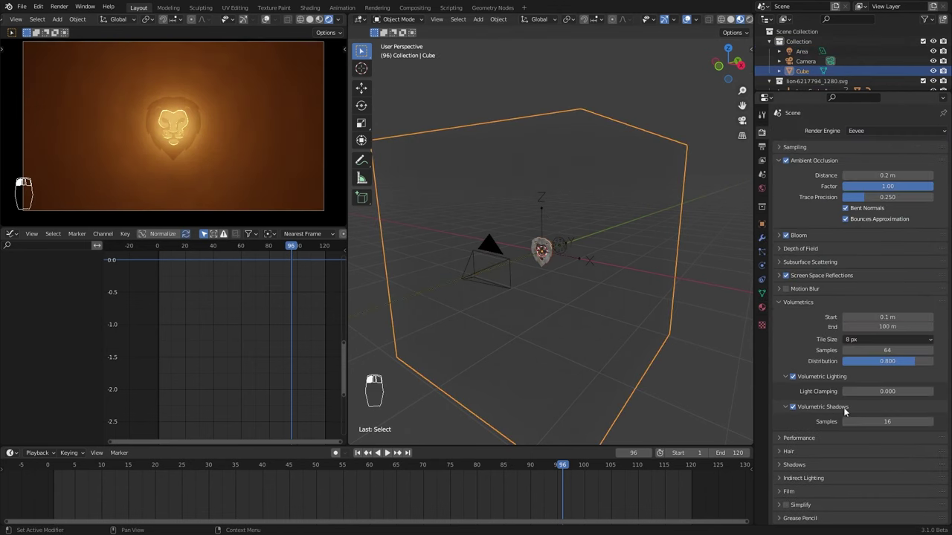
pyautogui.press('KP_7')
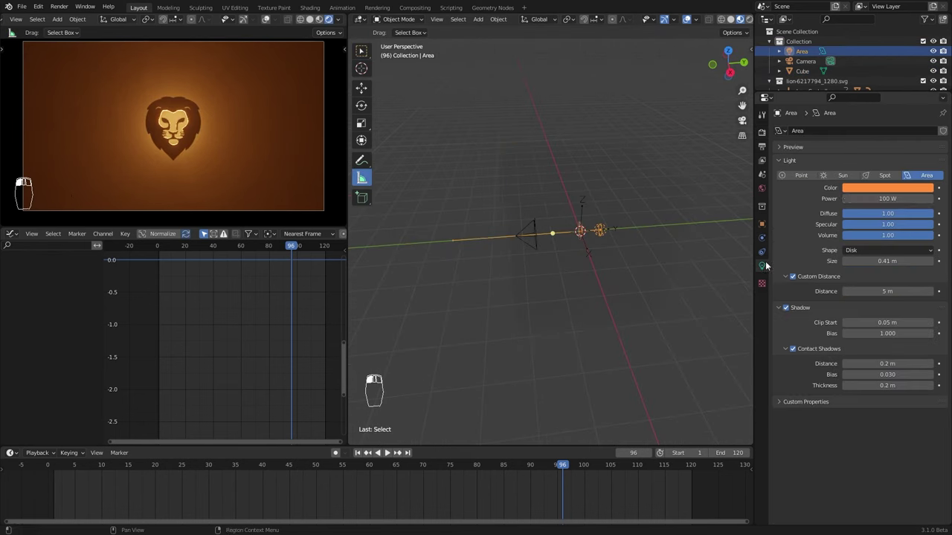
pyautogui.press('KP_0')
pyautogui.press('KP_0')
pyautogui.click(604, 301)
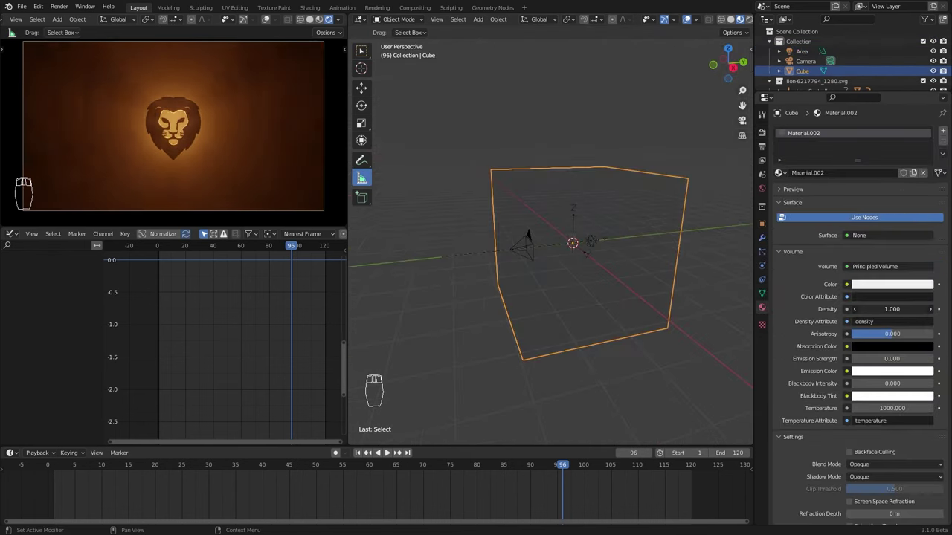
pyautogui.moveTo(892, 308); pyautogui.dragTo(847, 308)
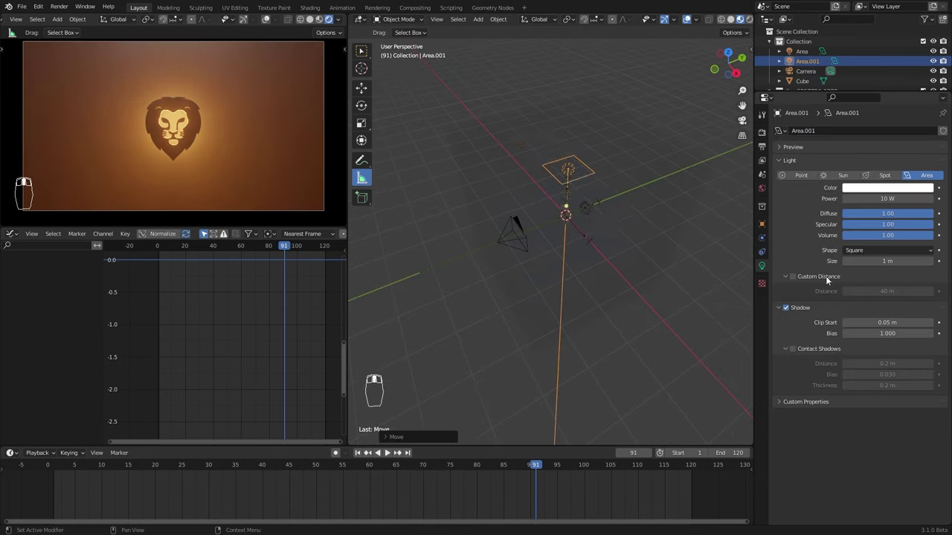
# - Reposition and resize the new area light, make it pink, and toggle contact shadows
pyautogui.moveTo(887, 261); pyautogui.dragTo(862, 261)
pyautogui.moveTo(887, 198); pyautogui.dragTo(914, 198)
pyautogui.click(887, 187)
pyautogui.click(903, 75)
pyautogui.click(793, 358)
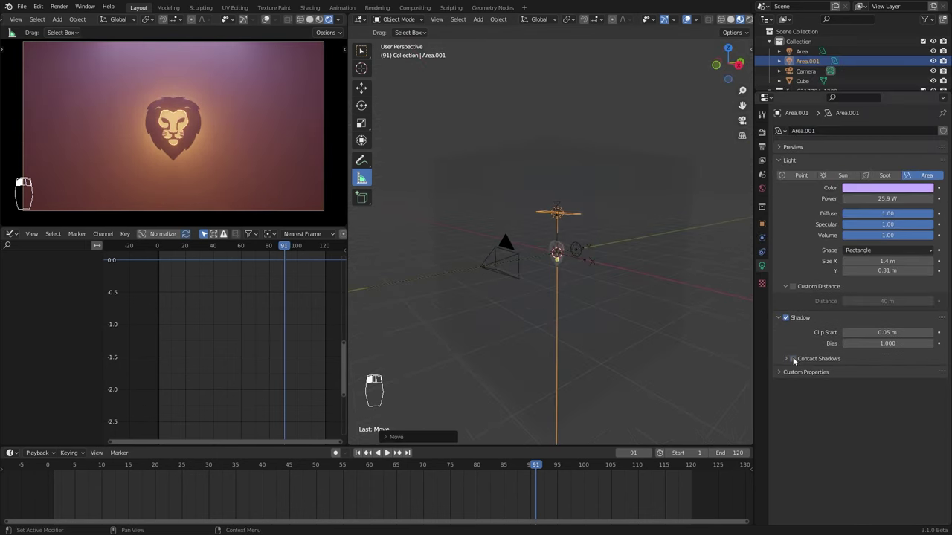
# - Replace the extra area light with a pale blue spot light
pyautogui.press('KP_3')
pyautogui.press('x')
pyautogui.click(602, 254)
pyautogui.hotkey('shift', 'a')
pyautogui.click(631, 264)
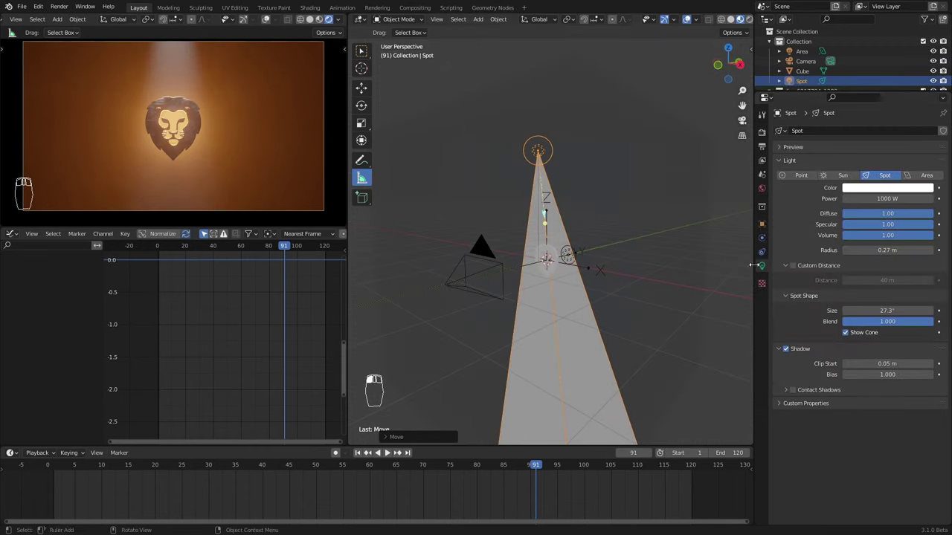
pyautogui.press('KP_3')
pyautogui.click(887, 187)
pyautogui.click(871, 95)
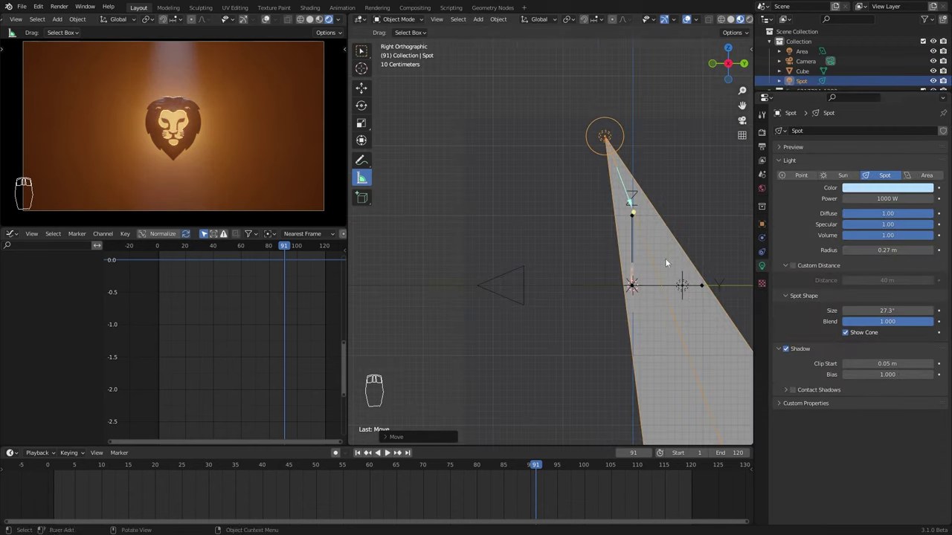
# - Duplicate and rotate the spot light, making the copy pink at 500 W
pyautogui.hotkey('shift', 'd')
pyautogui.click(617, 450)
pyautogui.press('r')
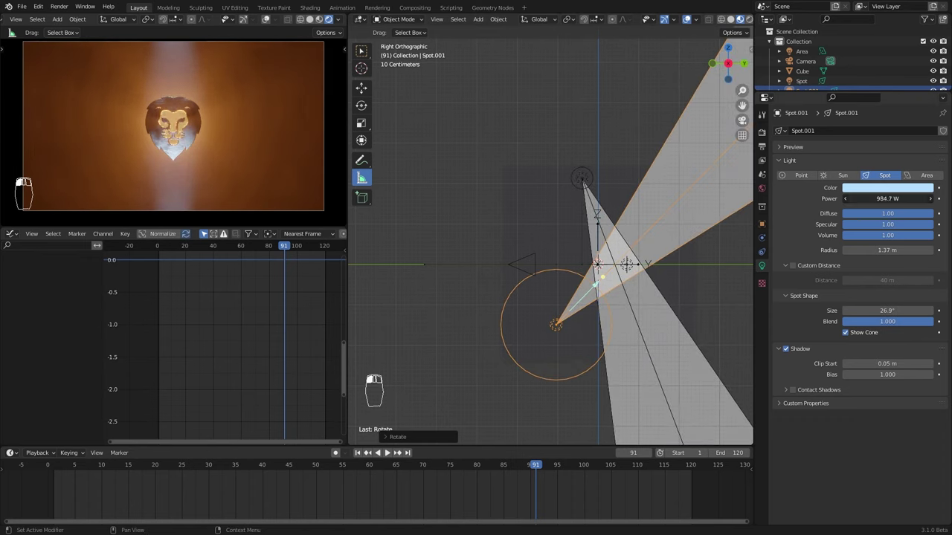
pyautogui.click(887, 187)
pyautogui.click(880, 107)
# - Add a third pink 500 W spot light aimed at the lion with a slightly softer blend
pyautogui.hotkey('shift', 'a')
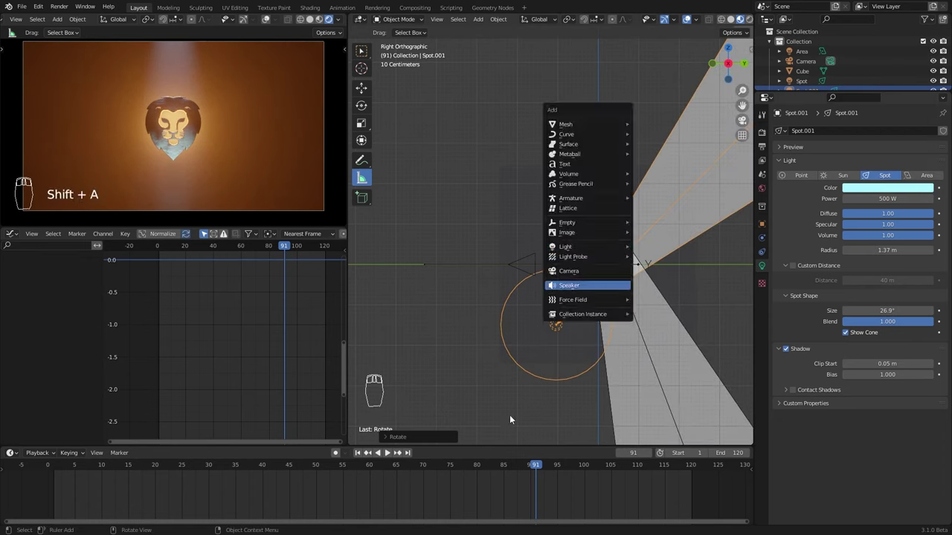
pyautogui.click(584, 282)
pyautogui.click(268, 464)
pyautogui.press('KP_1')
pyautogui.press('KP_7')
pyautogui.press('r')
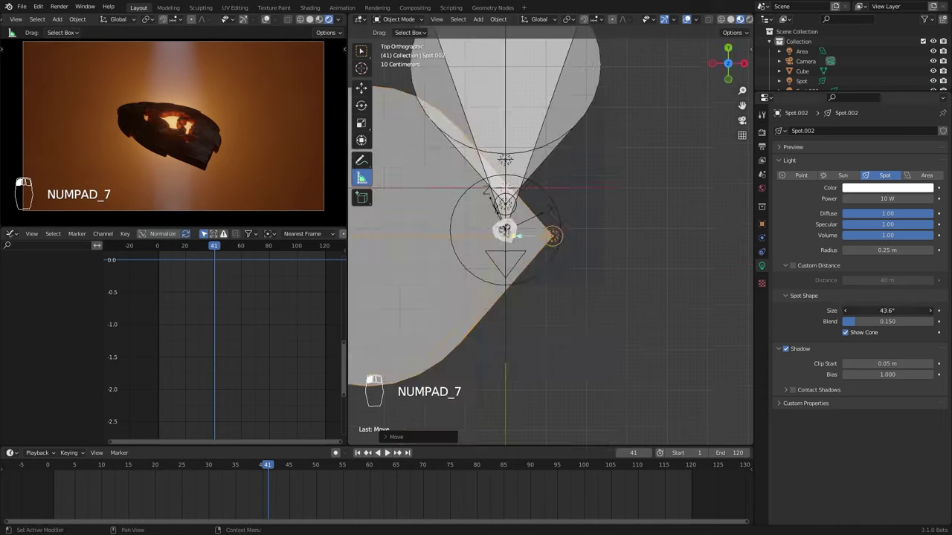
pyautogui.click(887, 187)
pyautogui.click(151, 467)
pyautogui.moveTo(886, 321); pyautogui.dragTo(894, 321)
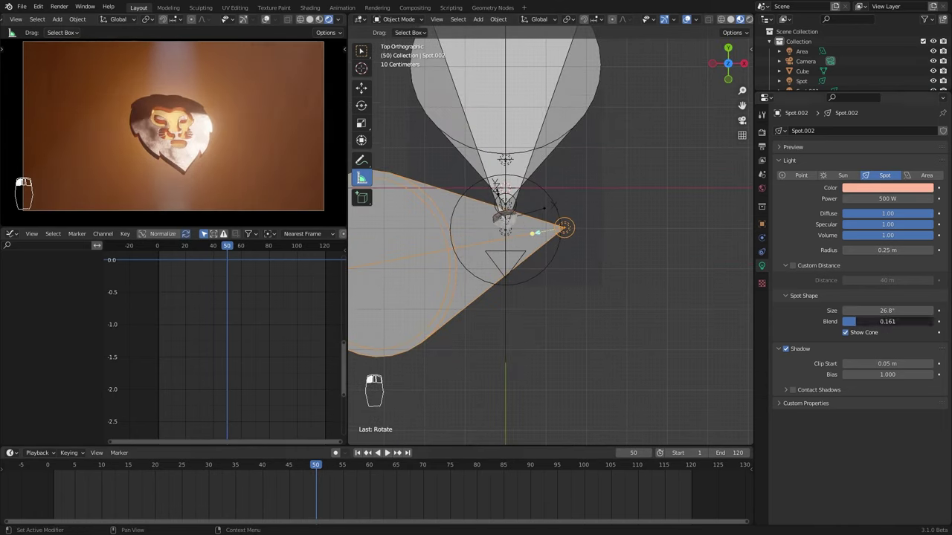
# - Keyframe the first spot light at an earlier and a later frame and set the interpolation
pyautogui.moveTo(569, 478); pyautogui.dragTo(223, 476)
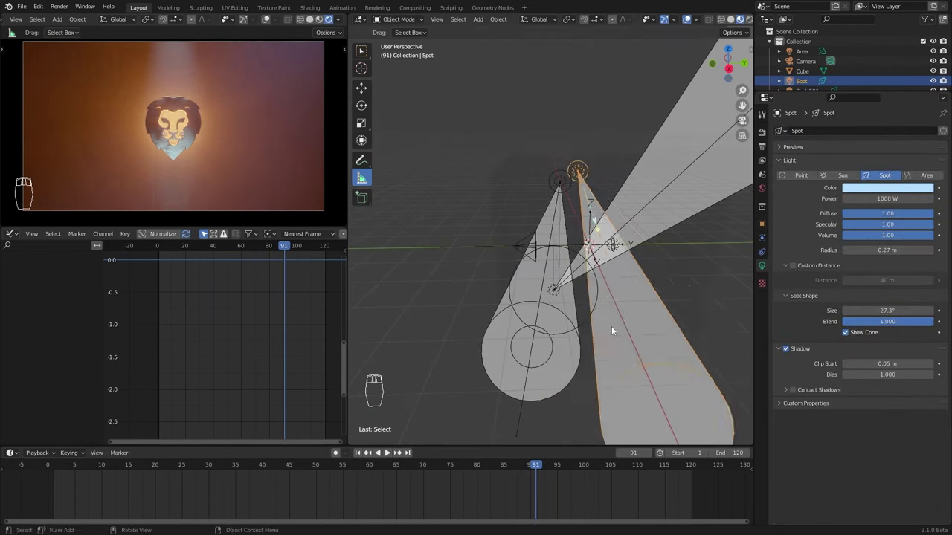
pyautogui.press('KP_3')
pyautogui.click(553, 466)
pyautogui.moveTo(552, 466)
pyautogui.mouseDown()
pyautogui.moveTo(601, 466)
pyautogui.moveTo(557, 468)
pyautogui.mouseUp()
pyautogui.press('i')
pyautogui.press('t')
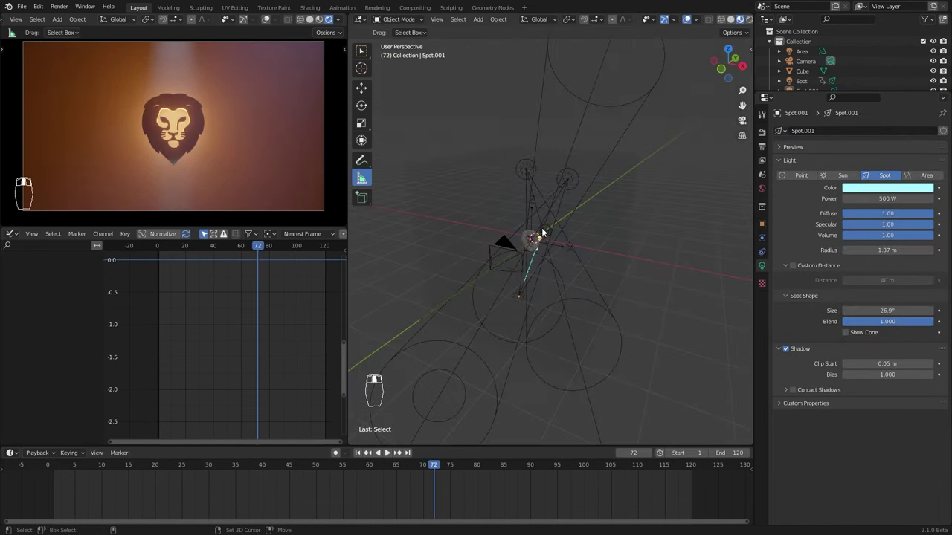
pyautogui.hotkey('shift', 'a')
# - Add a second cube and scale it up as the particle emitter
pyautogui.click(588, 114)
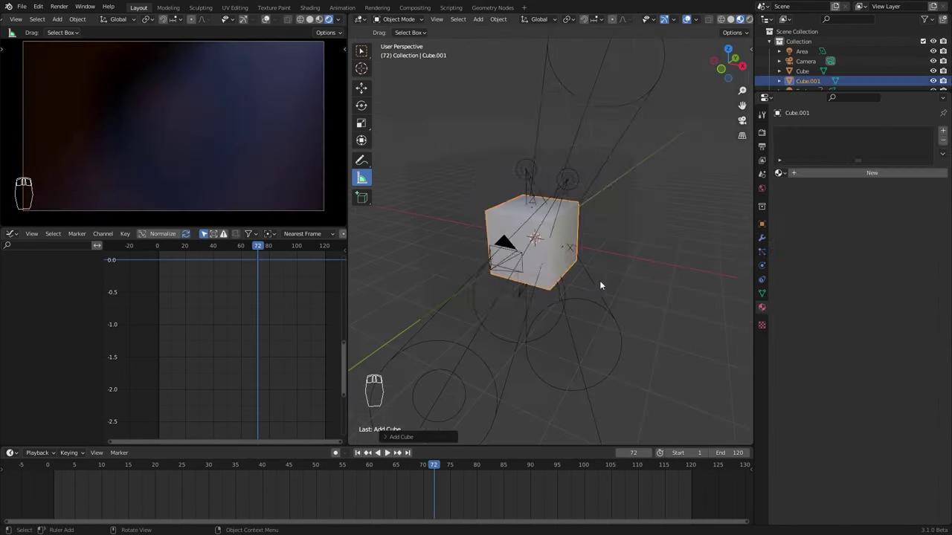
pyautogui.press('KP_1')
pyautogui.press('s')
pyautogui.click(601, 323)
pyautogui.moveTo(600, 324); pyautogui.dragTo(706, 246, button='middle')
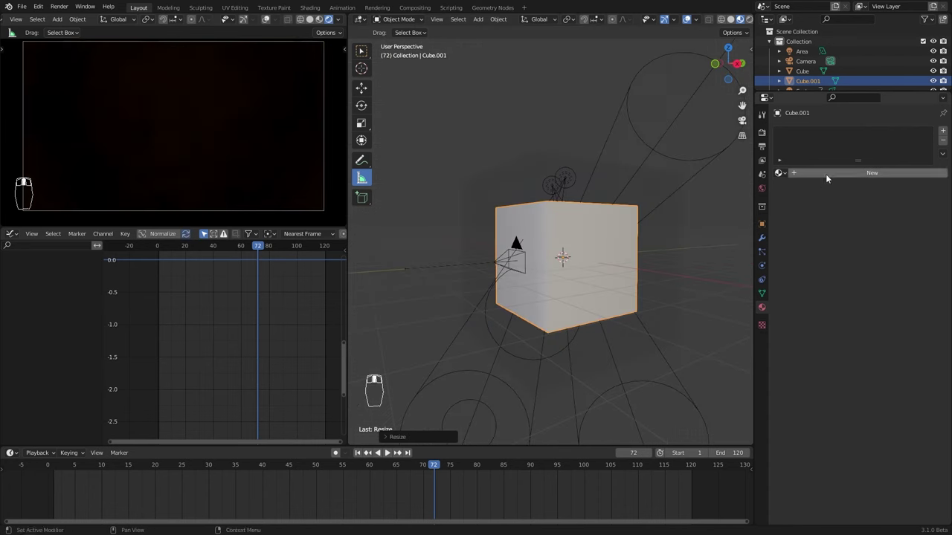
# - Add a particle system to the cube and hide the emitter in render and viewport
pyautogui.click(942, 132)
pyautogui.click(885, 304)
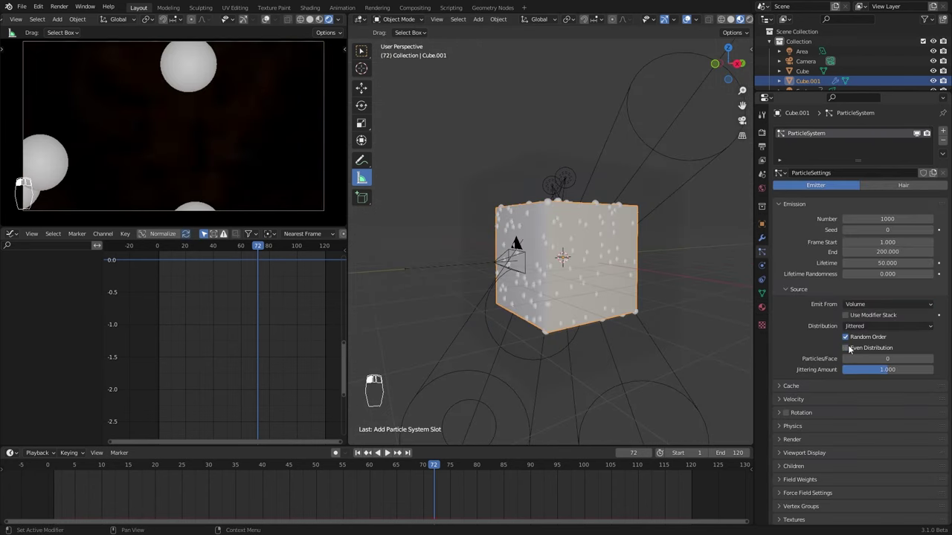
pyautogui.scroll(-5, 799, 413)
pyautogui.click(804, 279)
pyautogui.click(791, 265)
pyautogui.click(845, 344)
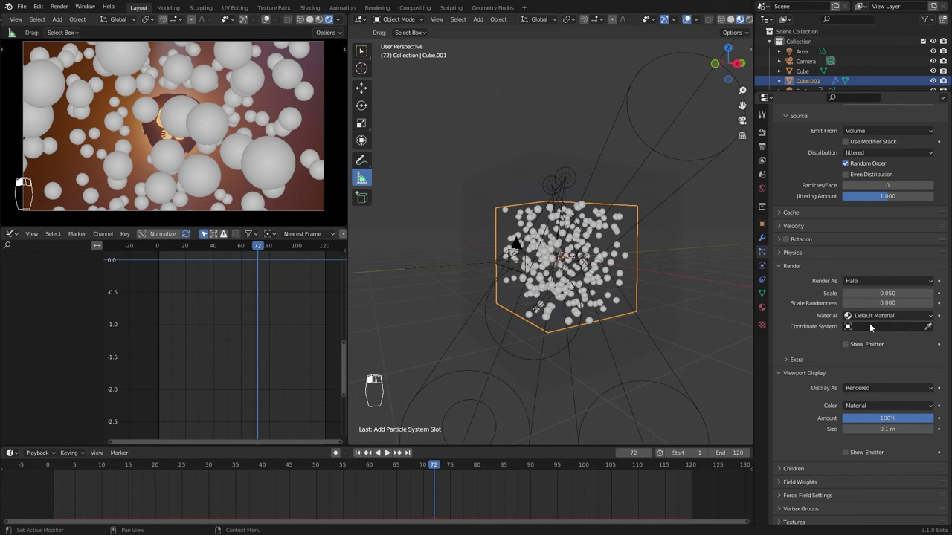
pyautogui.scroll(6, 867, 278)
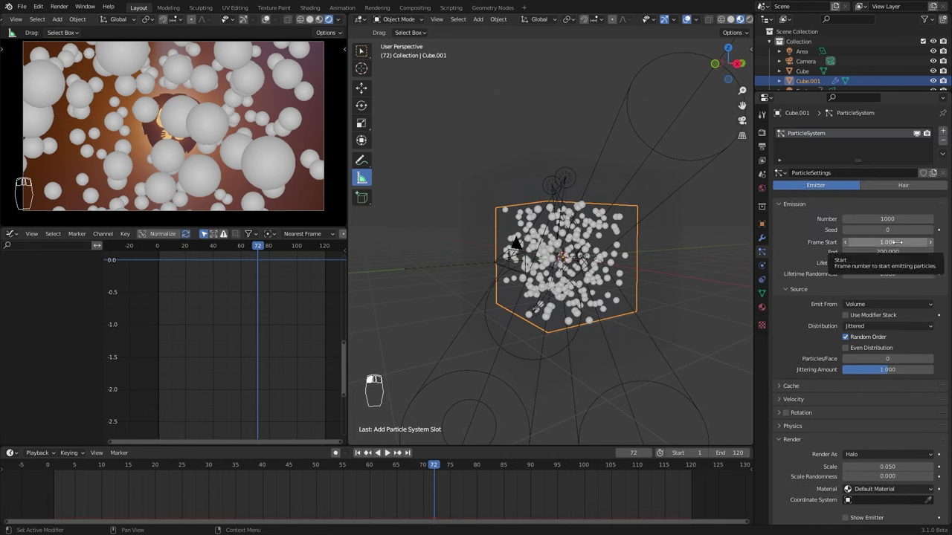
# - Play the animation from the first frame to preview the particles
pyautogui.hotkey('shift', 'Left')
pyautogui.press('space')
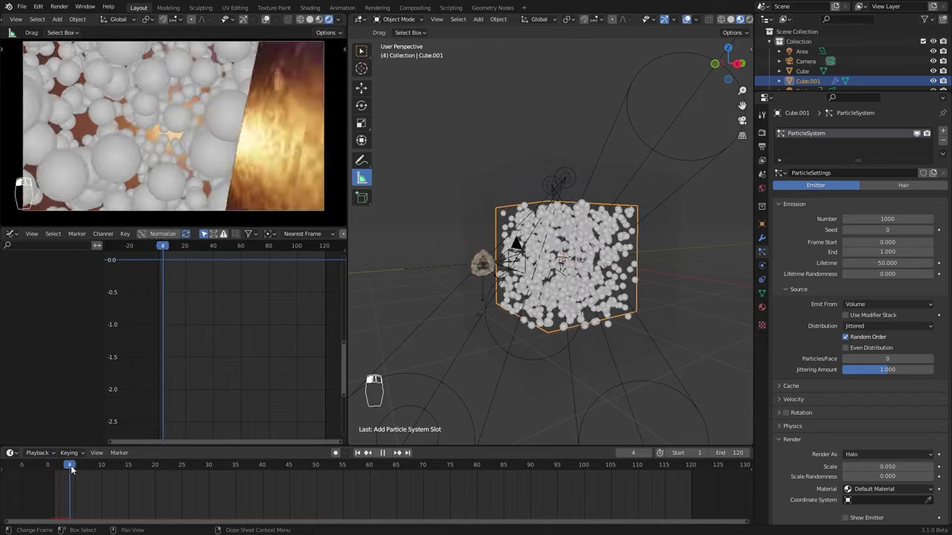
pyautogui.click(269, 475)
pyautogui.moveTo(269, 474); pyautogui.dragTo(91, 507)
pyautogui.press('space')
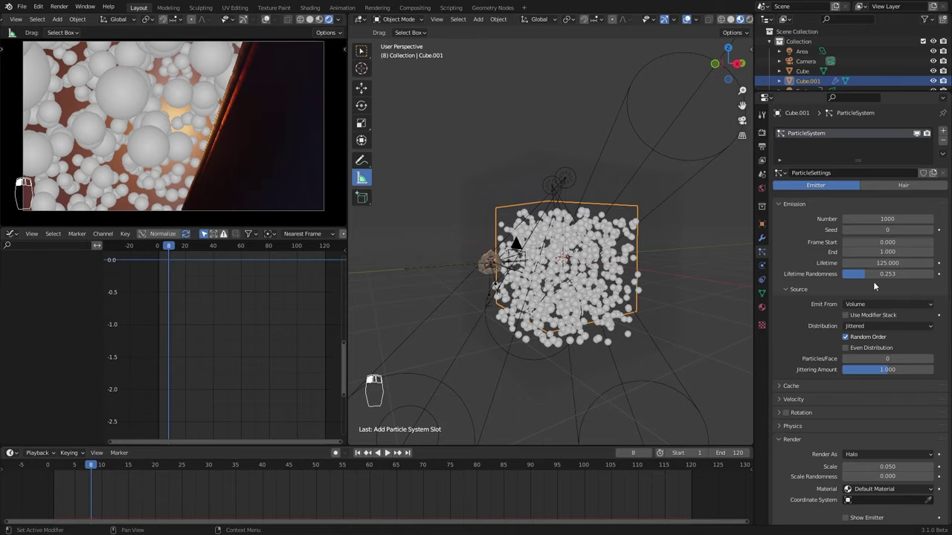
# - Make the particles weightless and give them a 0.033 m/s normal velocity
pyautogui.scroll(-6, 836, 375)
pyautogui.scroll(-4, 814, 467)
pyautogui.moveTo(892, 372); pyautogui.dragTo(800, 372)
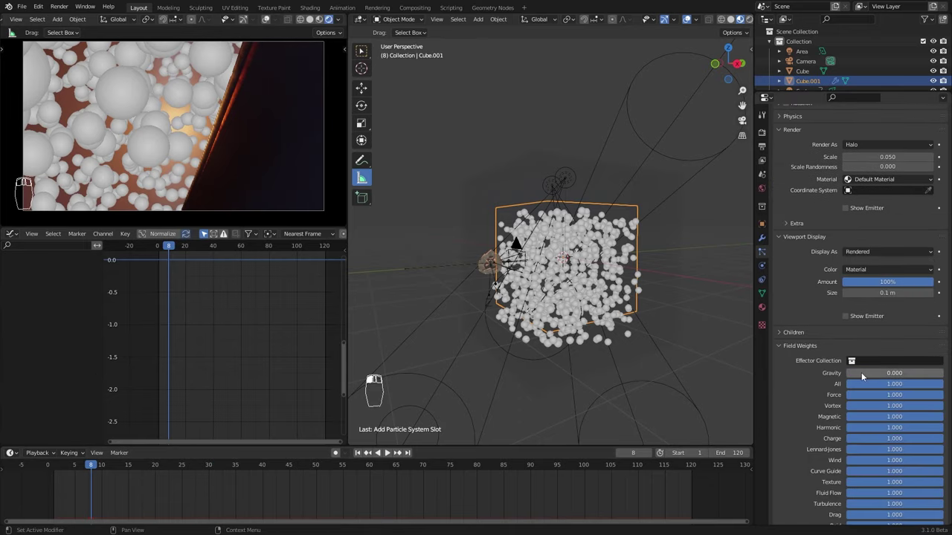
pyautogui.press('space')
pyautogui.press('Escape')
pyautogui.scroll(10, 863, 377)
pyautogui.click(387, 453)
pyautogui.click(384, 454)
pyautogui.moveTo(887, 322); pyautogui.dragTo(900, 322)
pyautogui.click(386, 453)
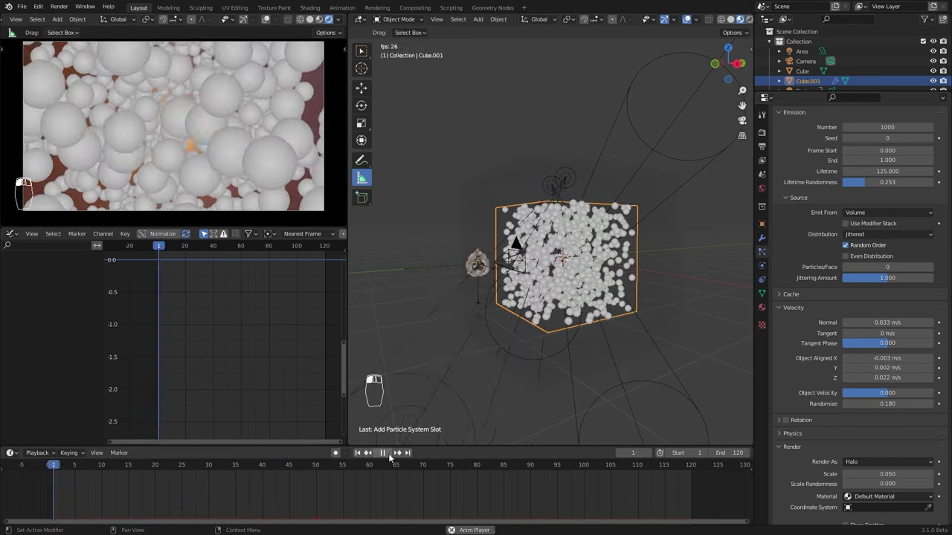
# - Add an icosphere and render the emitter's particles as that Icosphere object
pyautogui.hotkey('shift', 'a')
pyautogui.click(632, 314)
pyautogui.press('g')
pyautogui.click(595, 221)
pyautogui.click(595, 220)
pyautogui.click(886, 448)
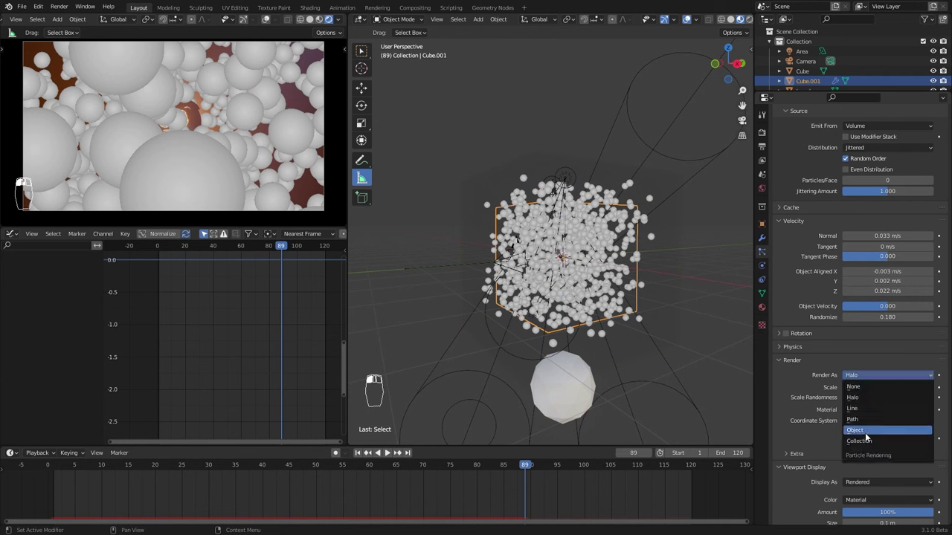
pyautogui.click(863, 426)
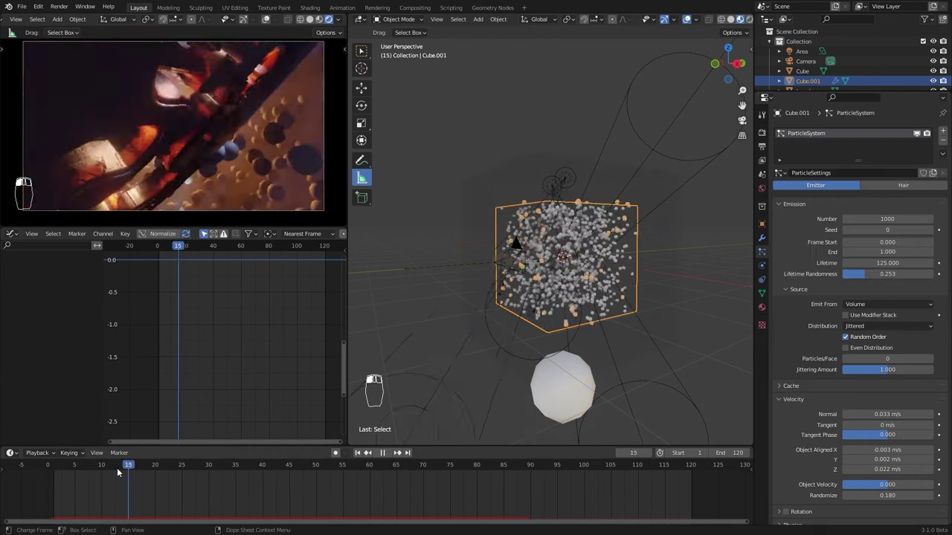
# - Add Object Info and ColorRamp nodes, wiring Random into Fac and Color into Emission
pyautogui.scroll(-1, 935, 380)
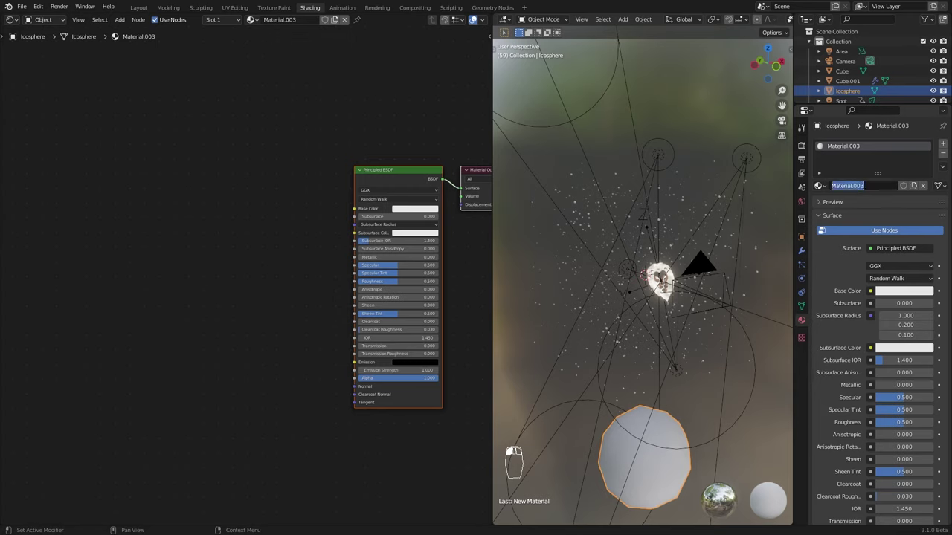
pyautogui.click(297, 208)
pyautogui.hotkey('shift', 'a')
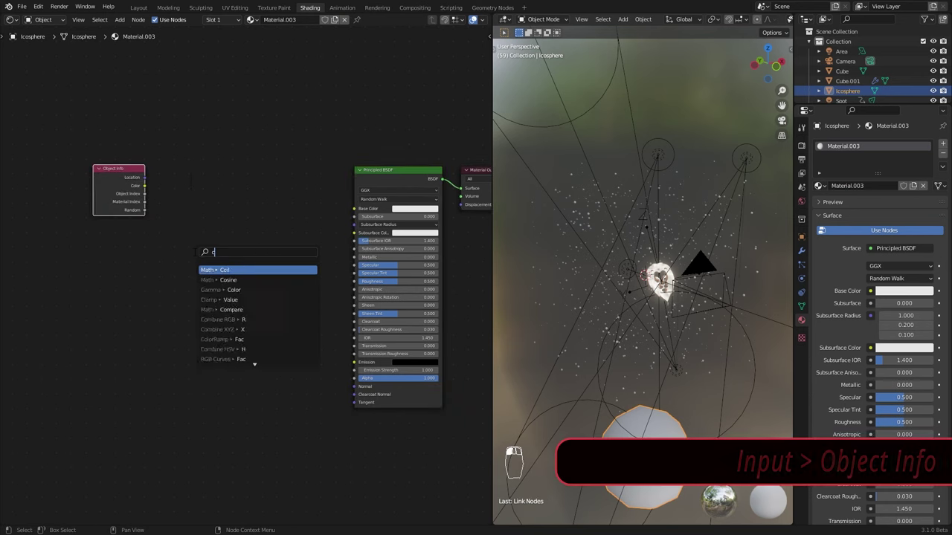
pyautogui.click(223, 268)
pyautogui.moveTo(145, 201); pyautogui.dragTo(174, 223)
pyautogui.scroll(2, 252, 268)
pyautogui.moveTo(252, 268); pyautogui.dragTo(241, 303, button='middle')
pyautogui.moveTo(258, 181); pyautogui.dragTo(383, 220)
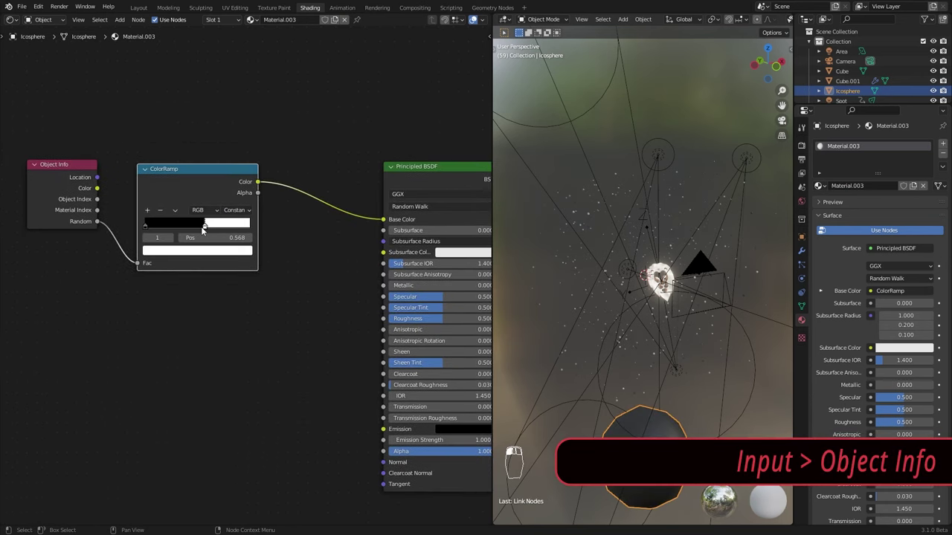
# - Make the ColorRamp's middle stop white and set Emission Strength to 5.1
pyautogui.click(171, 225)
pyautogui.click(197, 251)
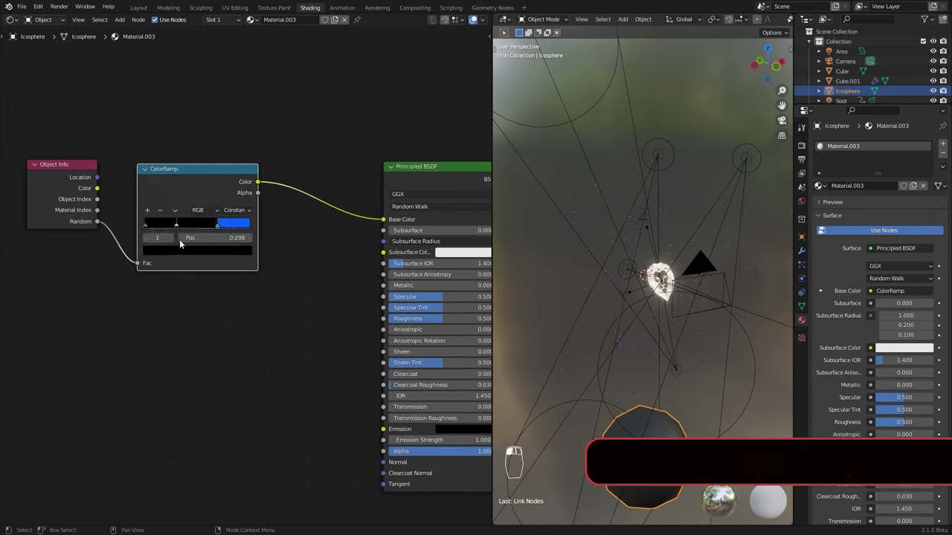
pyautogui.click(197, 251)
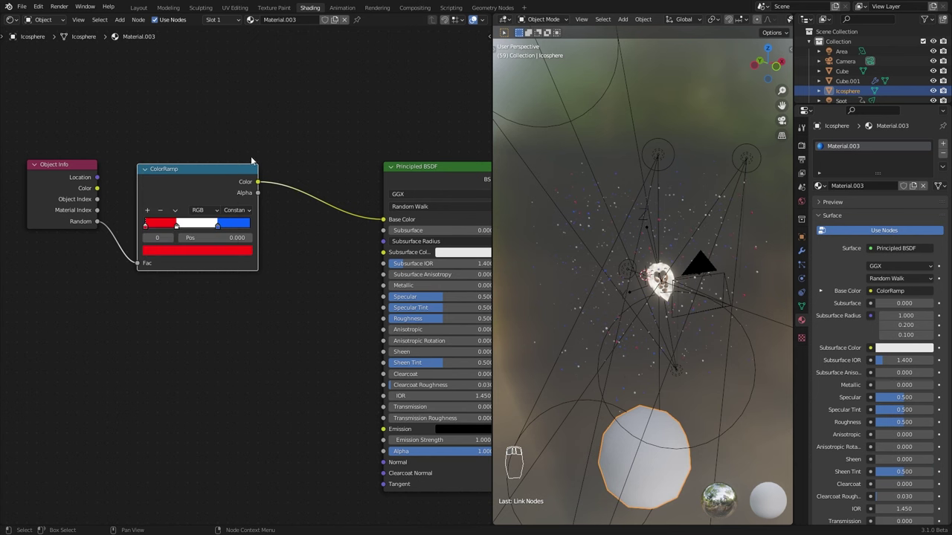
pyautogui.moveTo(390, 222); pyautogui.dragTo(287, 196, button='middle')
pyautogui.moveTo(342, 414); pyautogui.dragTo(386, 414)
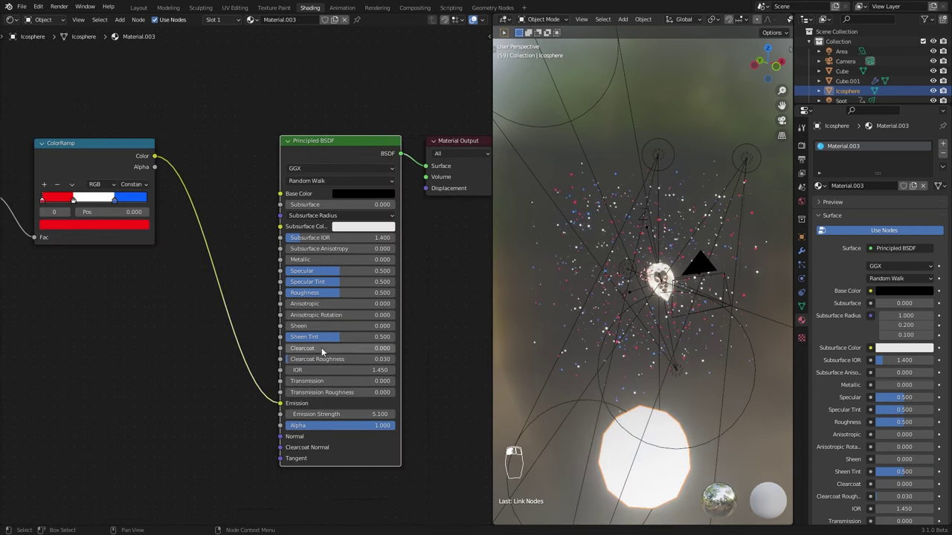
pyautogui.moveTo(289, 292); pyautogui.dragTo(350, 296, button='middle')
pyautogui.click(138, 7)
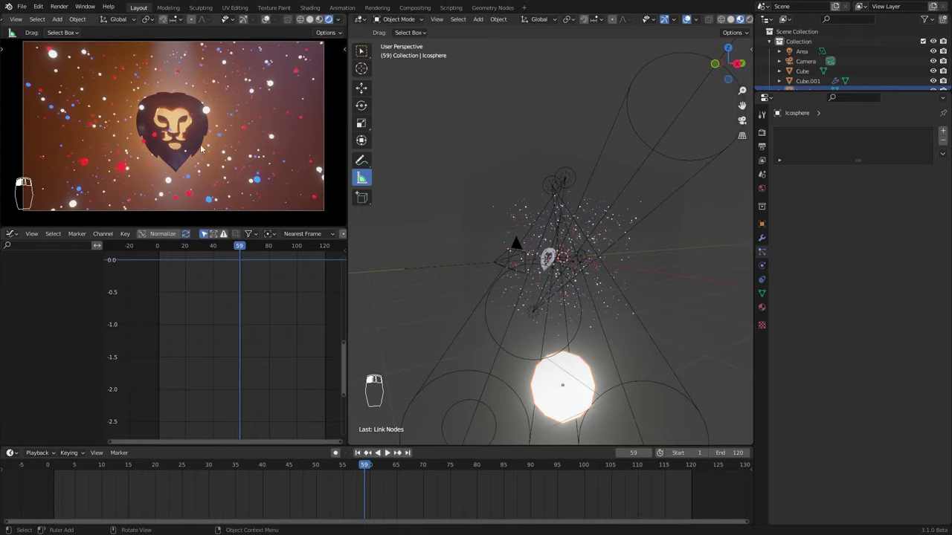
# - Change one ColorRamp stop to magenta in the icosphere's material settings
pyautogui.click(761, 306)
pyautogui.click(780, 295)
pyautogui.click(855, 350)
pyautogui.click(910, 254)
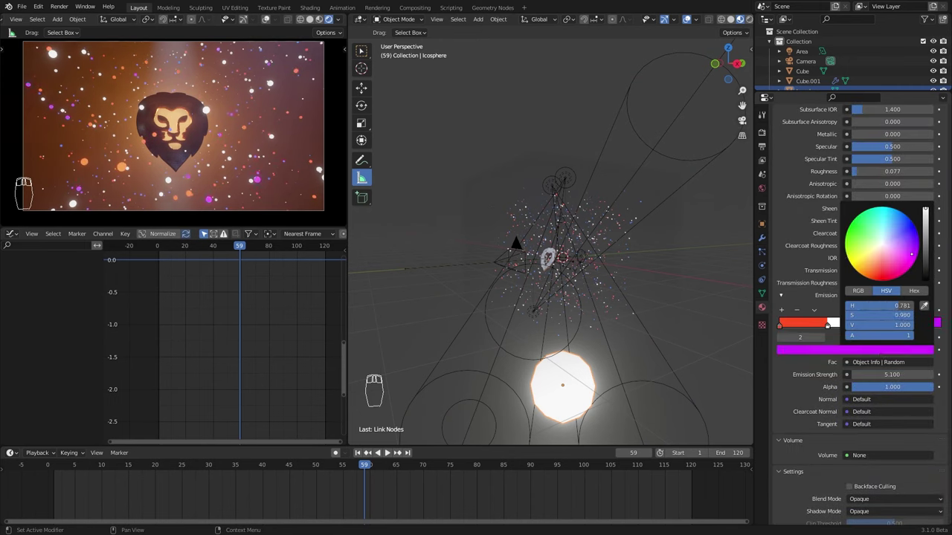
pyautogui.click(761, 251)
# - Reduce the emitter's particle count to 500
pyautogui.click(565, 210)
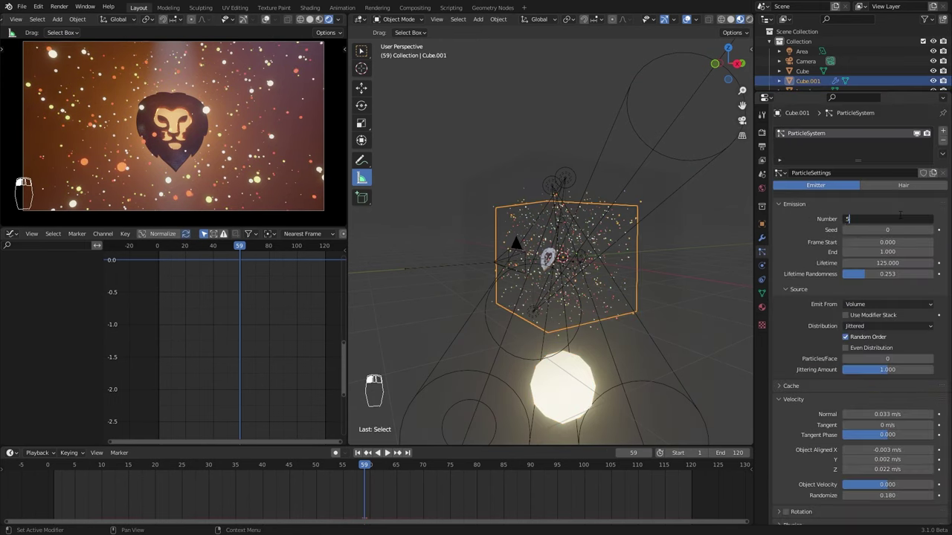
pyautogui.hotkey('shift', 'Left')
pyautogui.click(383, 453)
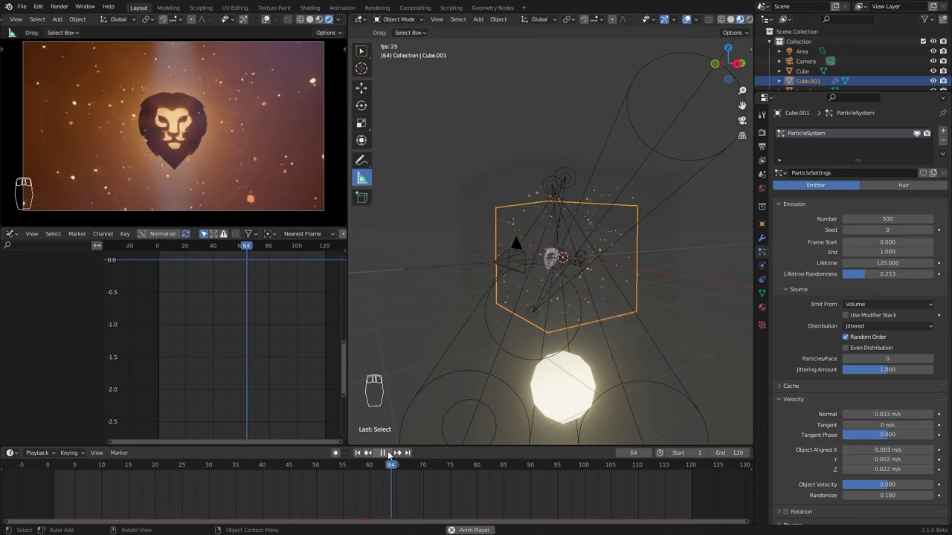
# - Select the camera and set its depth-of-field focus object to LogoController
pyautogui.moveTo(504, 266); pyautogui.dragTo(457, 283, button='middle')
pyautogui.click(494, 253)
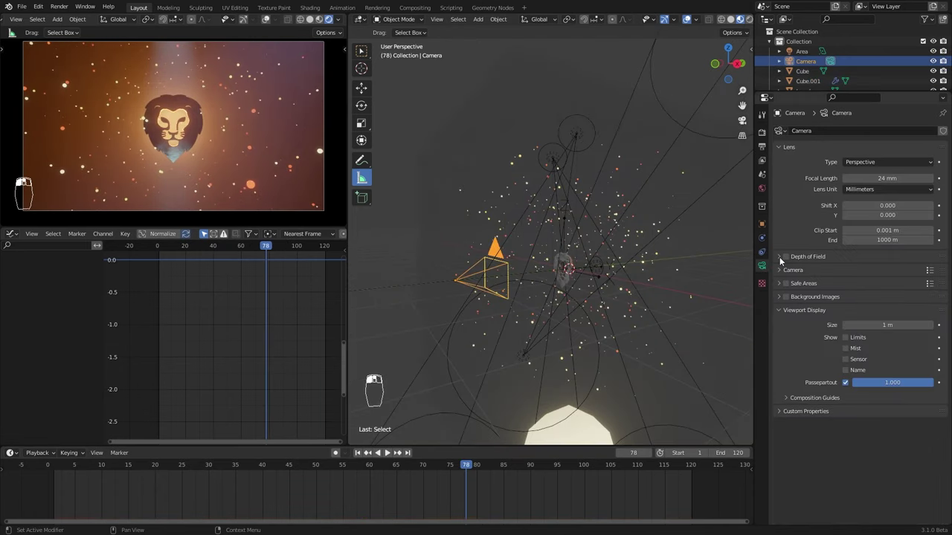
pyautogui.click(874, 271)
pyautogui.click(884, 358)
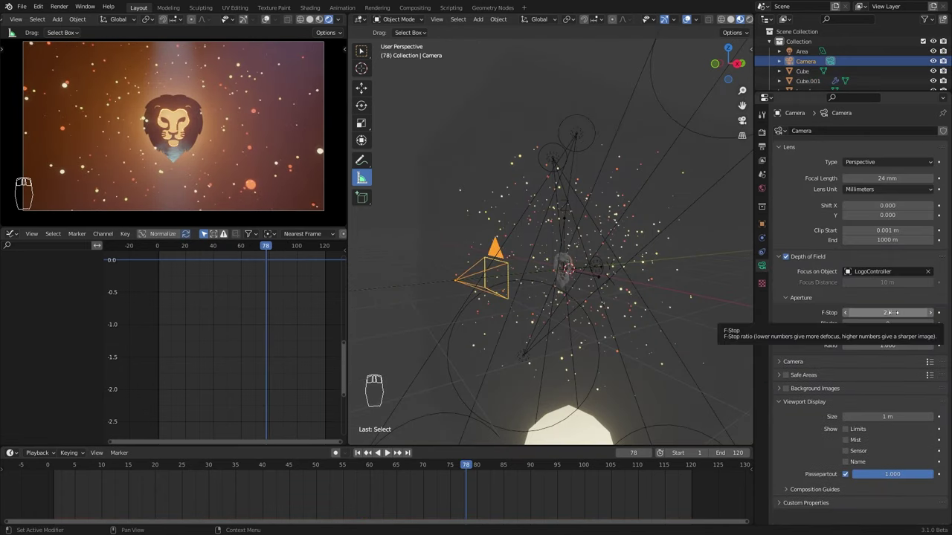
# - Scrub to frame 54 to check the bokeh, then select the emitter cube and replay
pyautogui.moveTo(496, 303); pyautogui.dragTo(483, 386, button='middle')
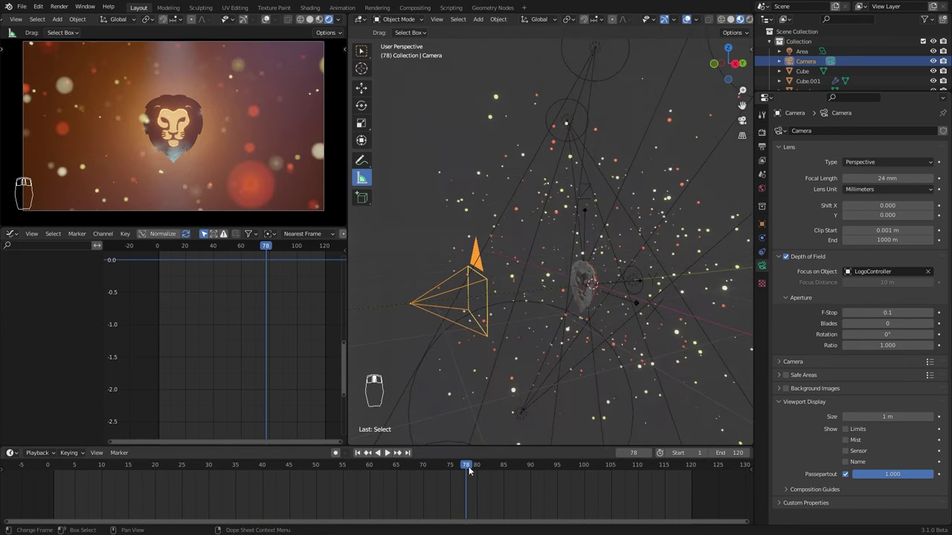
pyautogui.moveTo(247, 470); pyautogui.dragTo(203, 482)
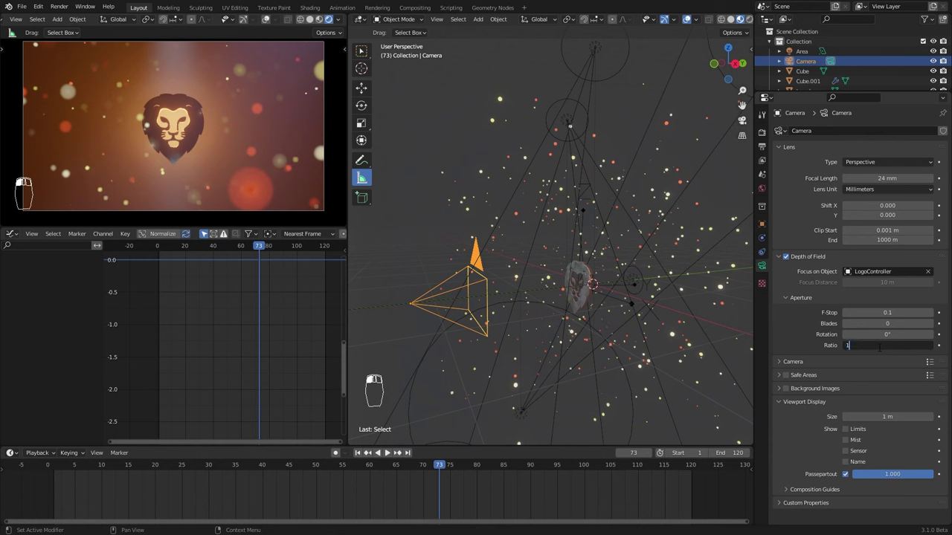
pyautogui.moveTo(82, 476); pyautogui.dragTo(269, 489)
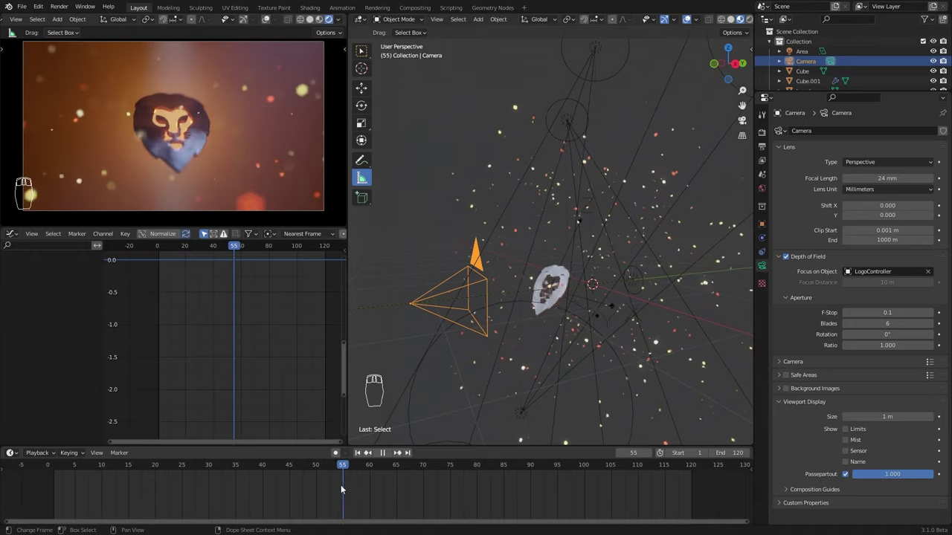
pyautogui.press('space')
pyautogui.click(447, 428)
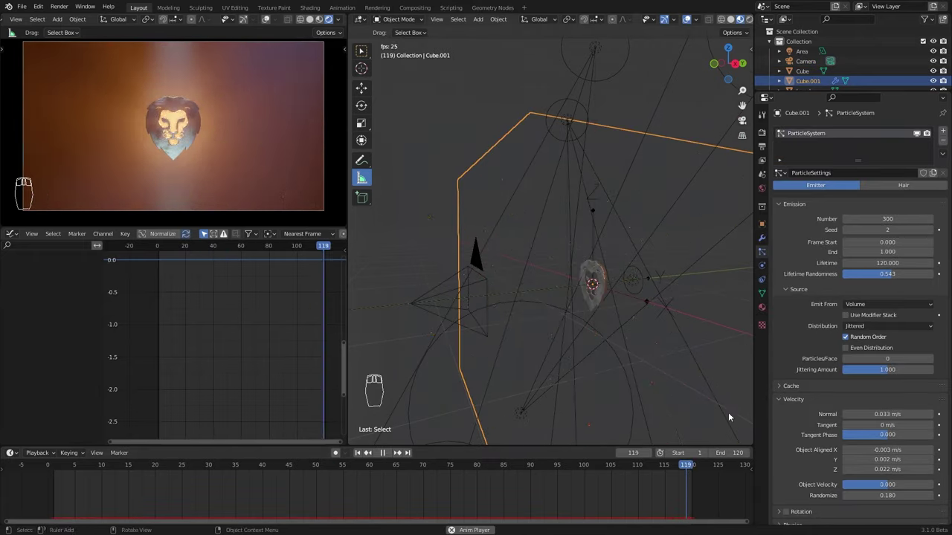
pyautogui.press('space')
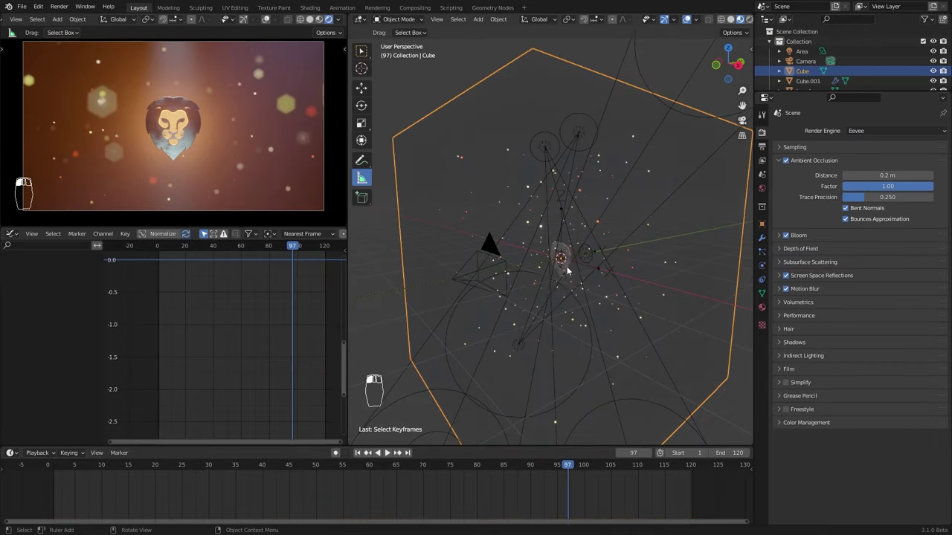
pyautogui.hotkey('shift', 'a')
# - Add a text object and place it below the logo in front view
pyautogui.click(565, 307)
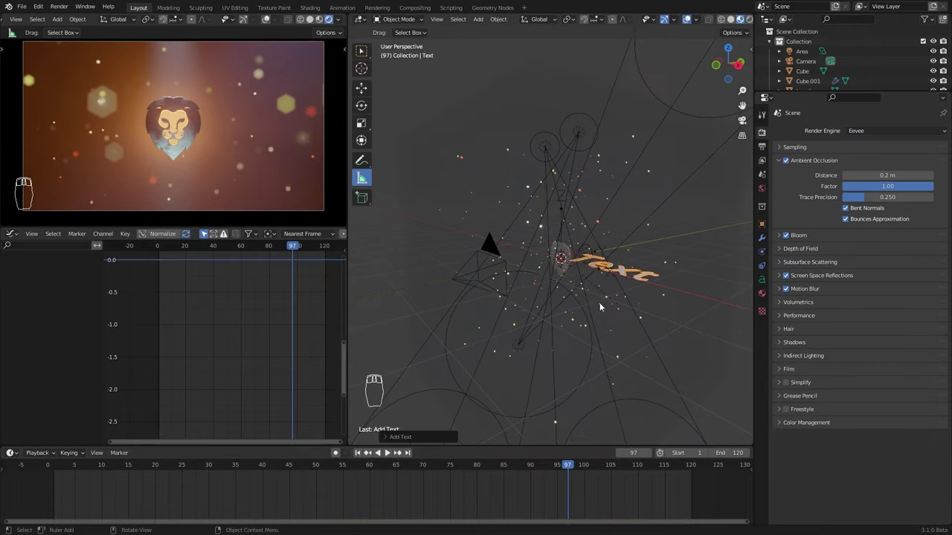
pyautogui.press('Return')
pyautogui.press('KP_1')
pyautogui.press('g')
pyautogui.press('Return')
# - Load the Bebas Neue font for the text object
pyautogui.click(761, 279)
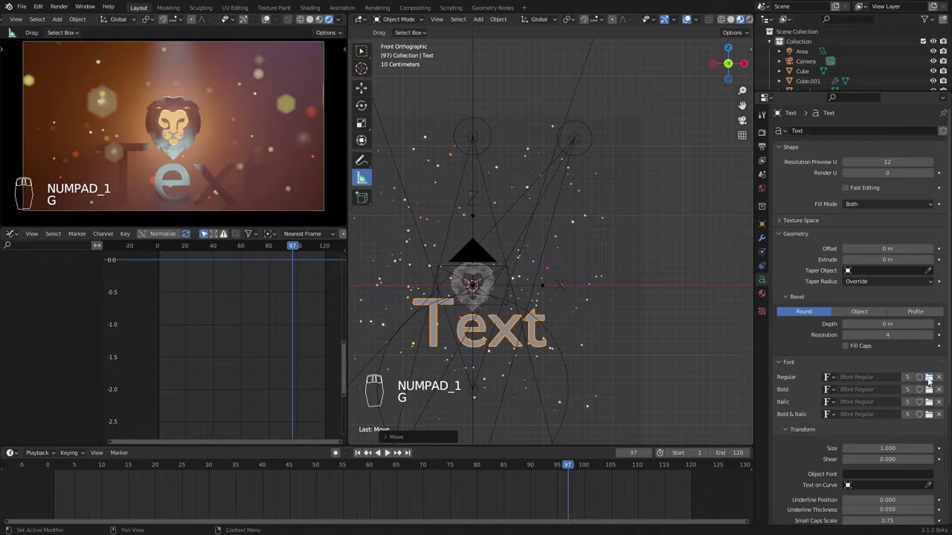
pyautogui.click(919, 377)
pyautogui.scroll(-5, 487, 259)
pyautogui.click(679, 213)
pyautogui.click(663, 417)
# - Change the text's characters to 'LION'
pyautogui.press('Tab')
pyautogui.press('BackSpace')
pyautogui.press('BackSpace')
pyautogui.press('BackSpace')
pyautogui.press('BackSpace')
pyautogui.press('BackSpace')
pyautogui.write('LION')
pyautogui.press('Tab')
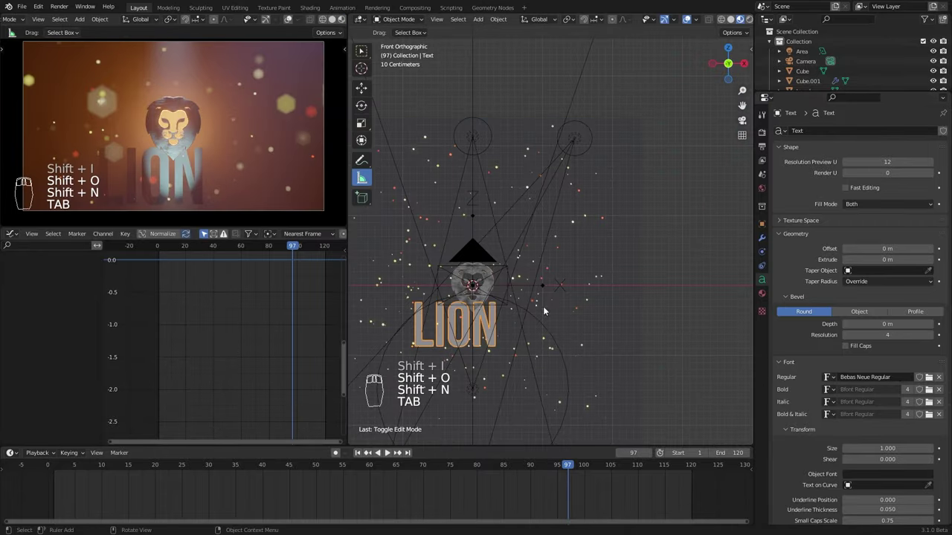
# - Set the text Size to 0.44 and Bevel Depth to 0.001, and assign Material.001
pyautogui.scroll(-5, 855, 297)
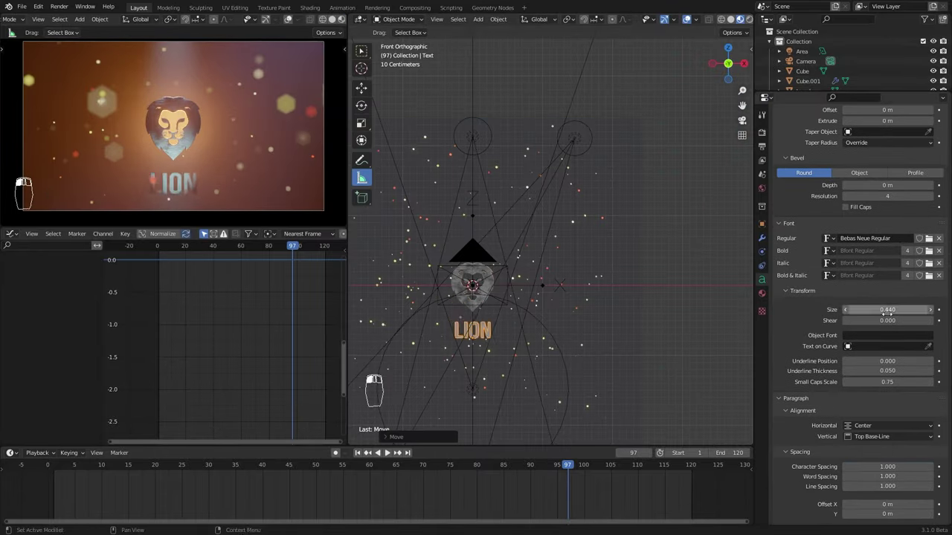
pyautogui.moveTo(887, 467); pyautogui.dragTo(918, 467)
pyautogui.scroll(-1, 887, 446)
pyautogui.scroll(5, 808, 325)
pyautogui.press('KP_Decimal')
pyautogui.moveTo(661, 304); pyautogui.dragTo(565, 223, button='middle')
pyautogui.moveTo(886, 278); pyautogui.dragTo(892, 278)
pyautogui.scroll(3, 550, 245)
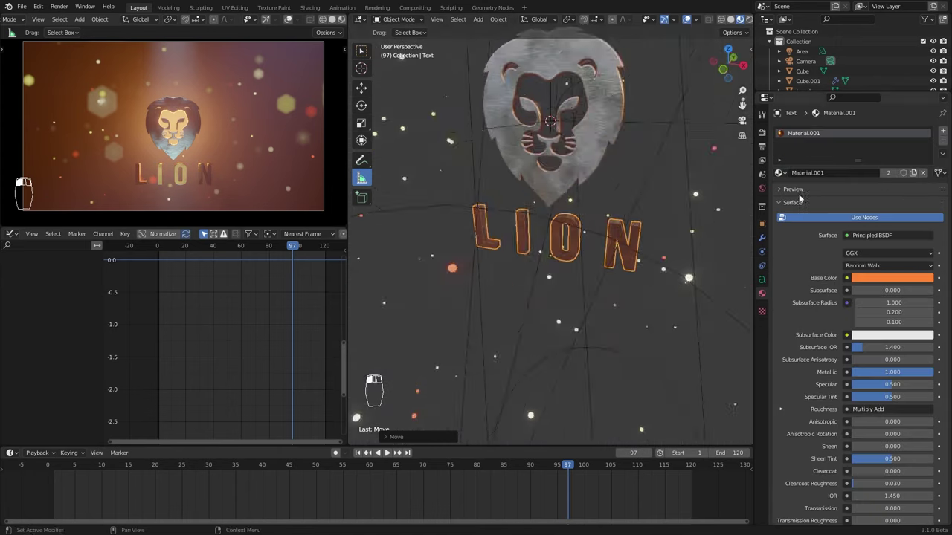
pyautogui.click(779, 172)
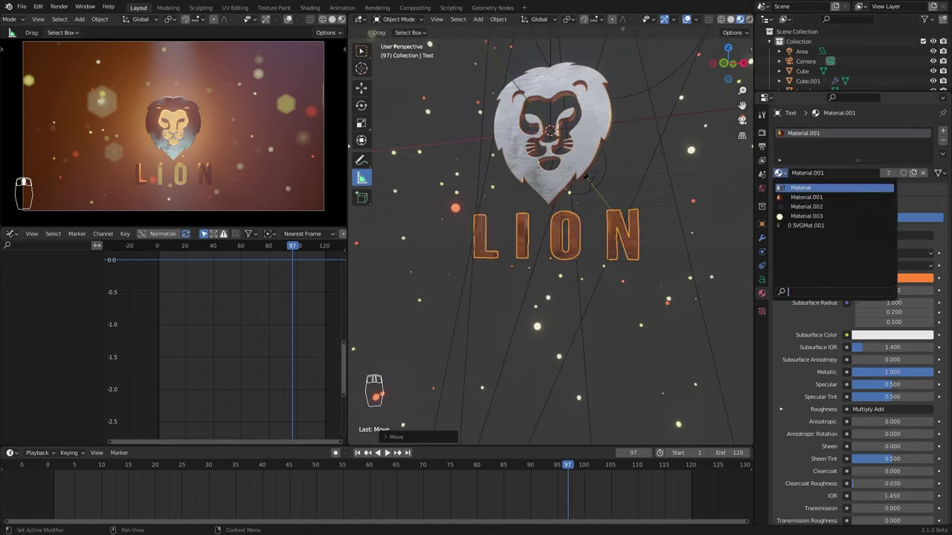
pyautogui.click(406, 513)
# - Keyframe Character Spacing tightening from 10 down to 1.32 and adjust the easing
pyautogui.press('space')
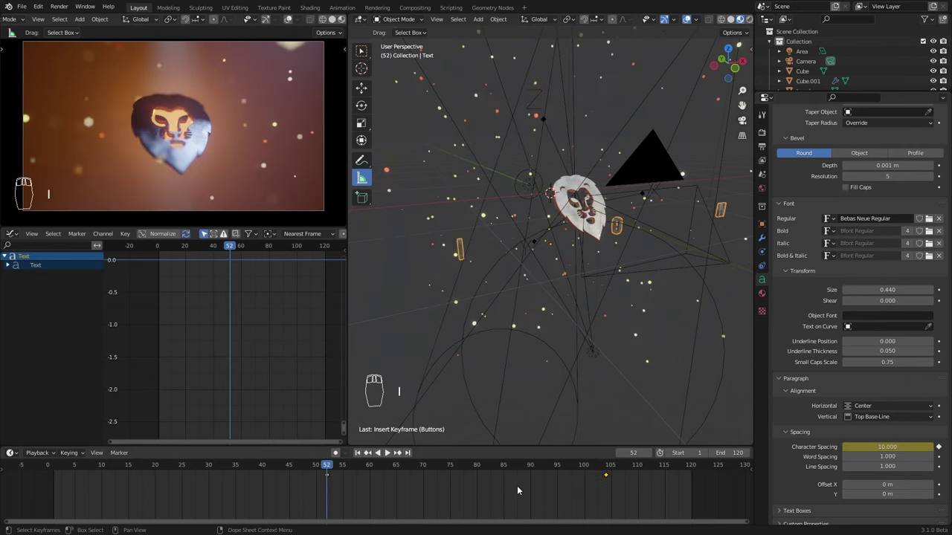
pyautogui.moveTo(517, 486); pyautogui.dragTo(610, 483)
pyautogui.press('i')
pyautogui.press('space')
pyautogui.click(353, 478)
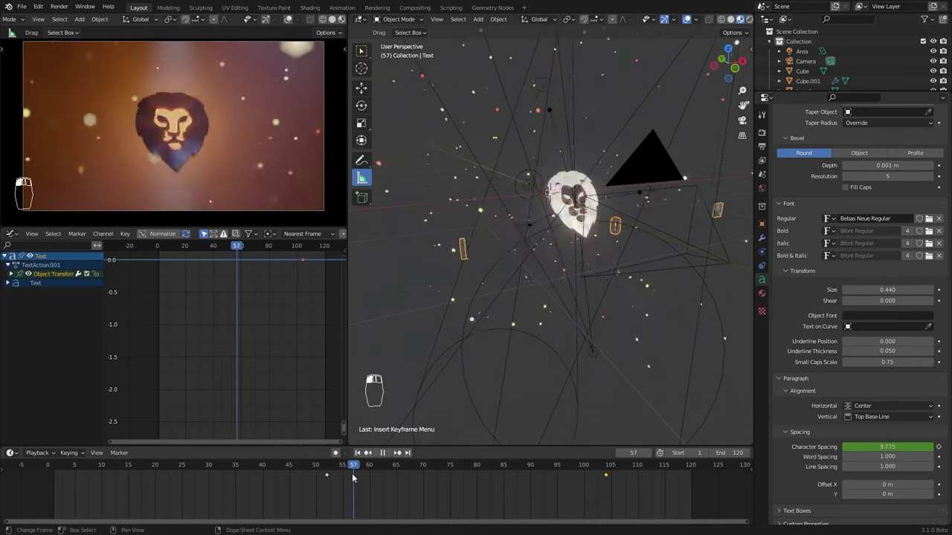
pyautogui.press('t')
pyautogui.click(522, 475)
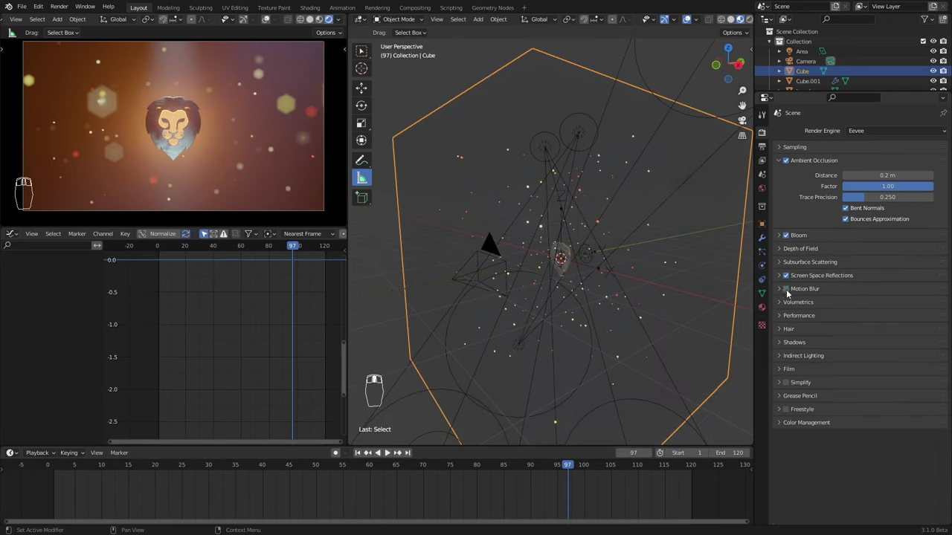
pyautogui.click(779, 288)
# - Render a frame, then enable Use Nodes in the full-screen compositor node editor
pyautogui.click(779, 288)
pyautogui.press('space')
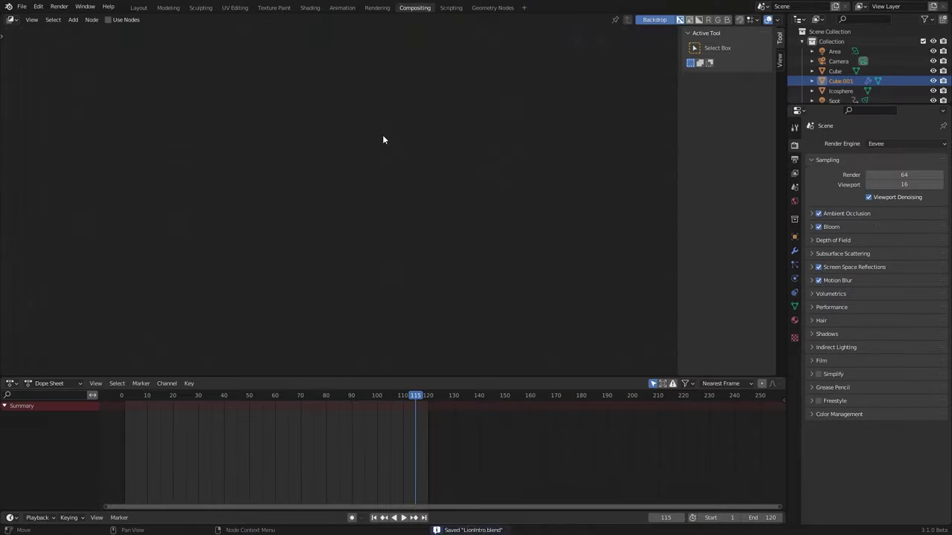
pyautogui.press('F12')
pyautogui.click(940, 7)
pyautogui.hotkey('ctrl', 'space')
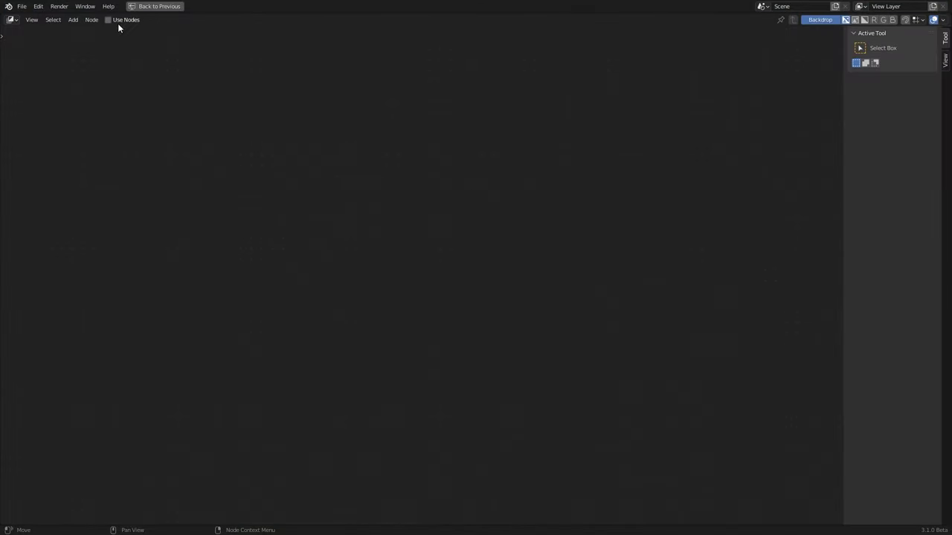
pyautogui.click(113, 20)
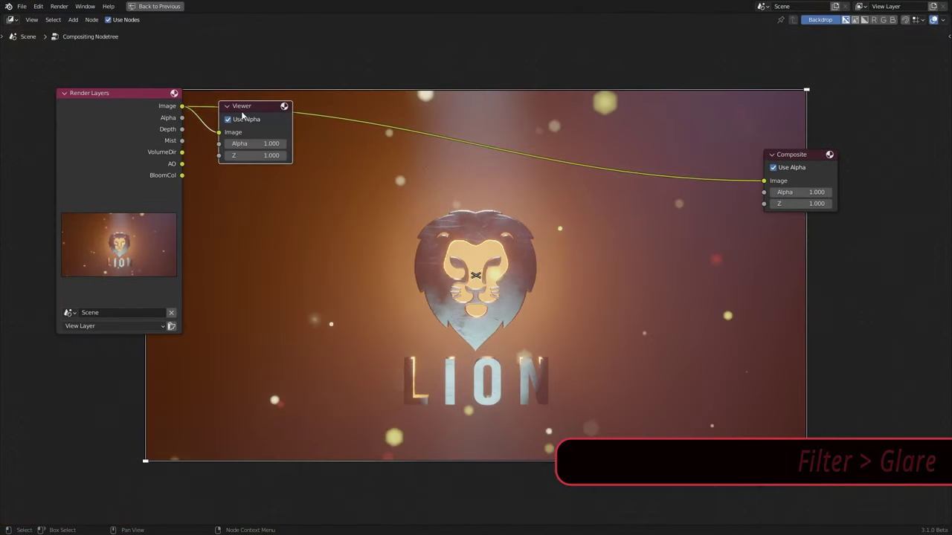
# - Insert a Fog Glow Glare node between Render Layers and Composite with Mix 1.000
pyautogui.moveTo(141, 124); pyautogui.dragTo(115, 123)
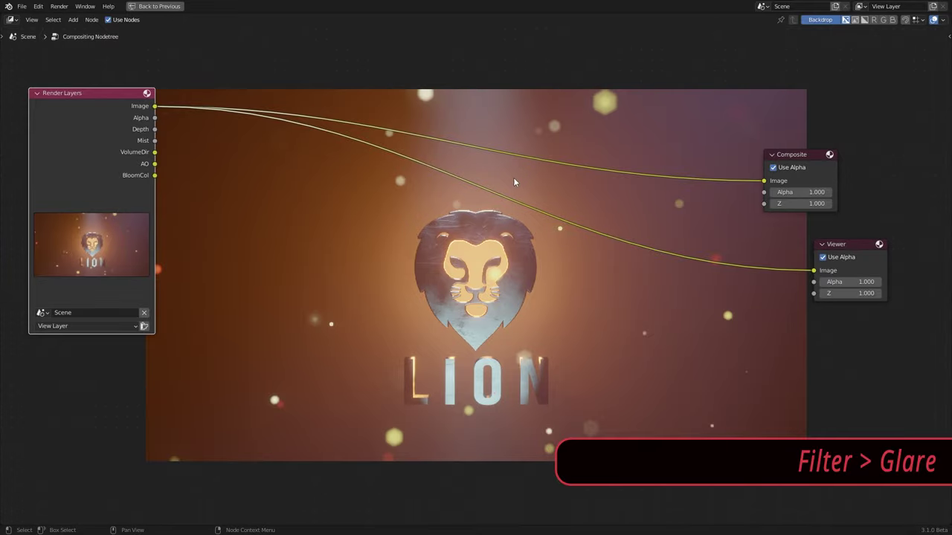
pyautogui.keyDown('ctrl'); pyautogui.keyDown('shift'); pyautogui.click(105, 139); pyautogui.keyUp('shift'); pyautogui.keyUp('ctrl')
pyautogui.keyDown('ctrl'); pyautogui.keyDown('shift'); pyautogui.click(106, 139); pyautogui.keyUp('shift'); pyautogui.keyUp('ctrl')
pyautogui.hotkey('shift', 'a')
pyautogui.moveTo(275, 209)
pyautogui.click(342, 277)
pyautogui.click(306, 128)
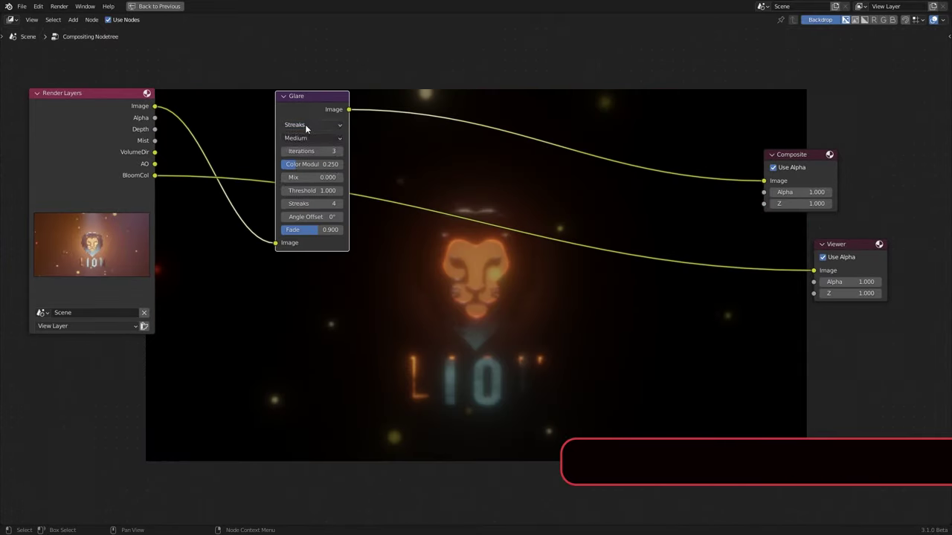
pyautogui.keyDown('ctrl'); pyautogui.keyDown('shift'); pyautogui.click(317, 139); pyautogui.keyUp('shift'); pyautogui.keyUp('ctrl')
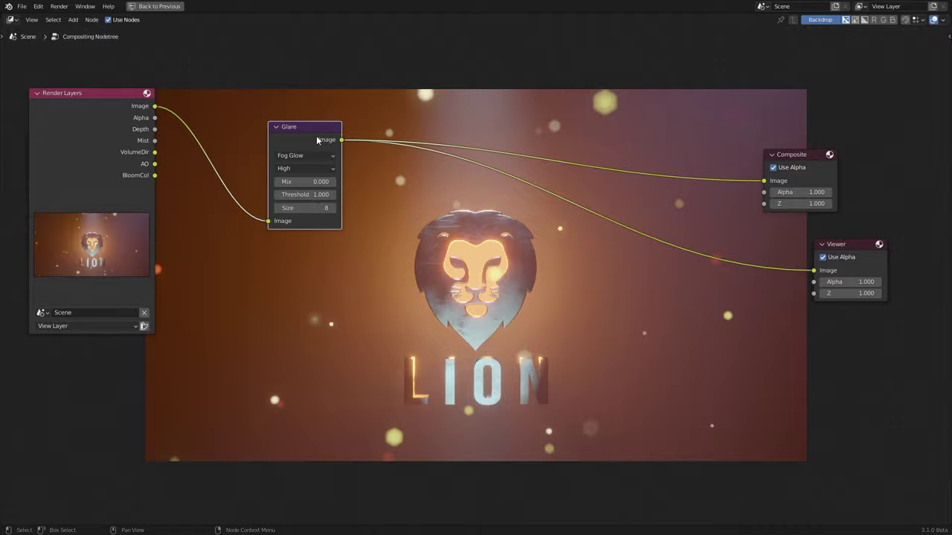
pyautogui.moveTo(301, 181); pyautogui.dragTo(335, 182)
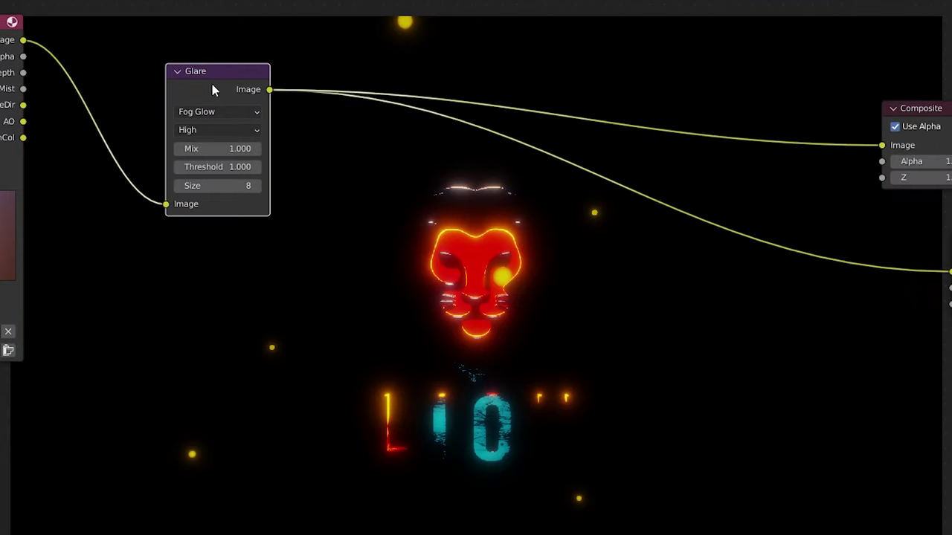
pyautogui.moveTo(212, 89); pyautogui.dragTo(154, 154)
# - Duplicate the Glare node and set the copy's Mix to 0.000
pyautogui.hotkey('shift', 'd')
pyautogui.click(364, 151)
pyautogui.moveTo(361, 211); pyautogui.dragTo(336, 218)
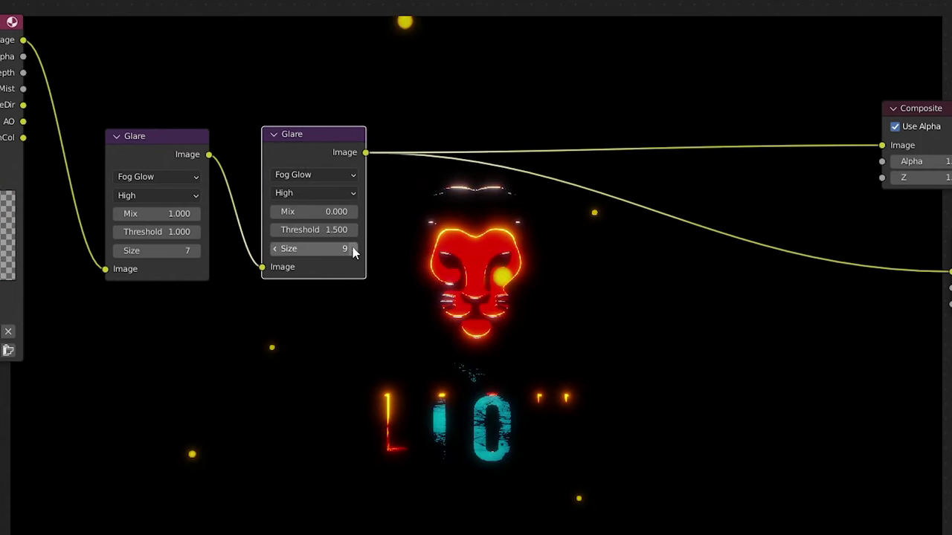
pyautogui.moveTo(315, 147); pyautogui.dragTo(301, 151)
pyautogui.moveTo(210, 137); pyautogui.dragTo(199, 148)
# - Add a Mix node in Add mode combining the render image with the glare
pyautogui.click(362, 38)
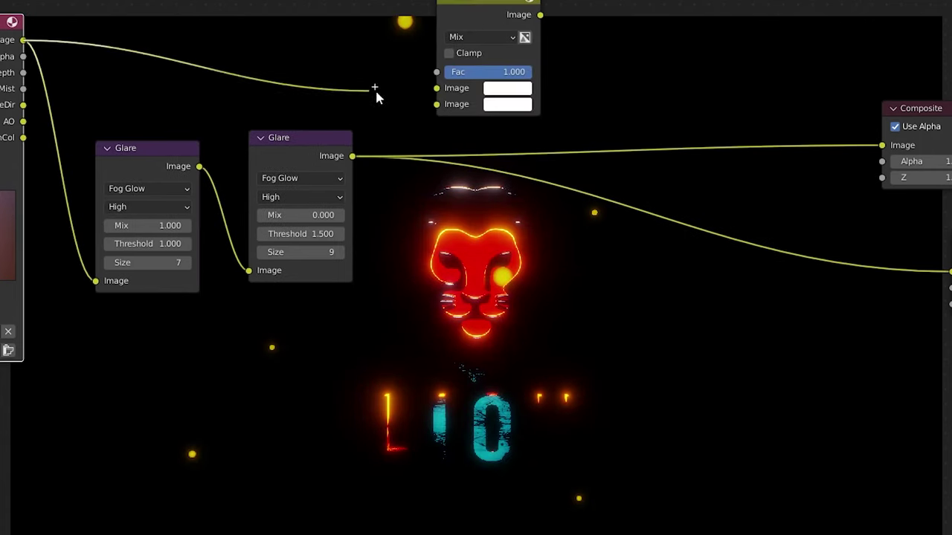
pyautogui.moveTo(426, 108); pyautogui.dragTo(435, 105)
pyautogui.click(482, 36)
pyautogui.click(466, 184)
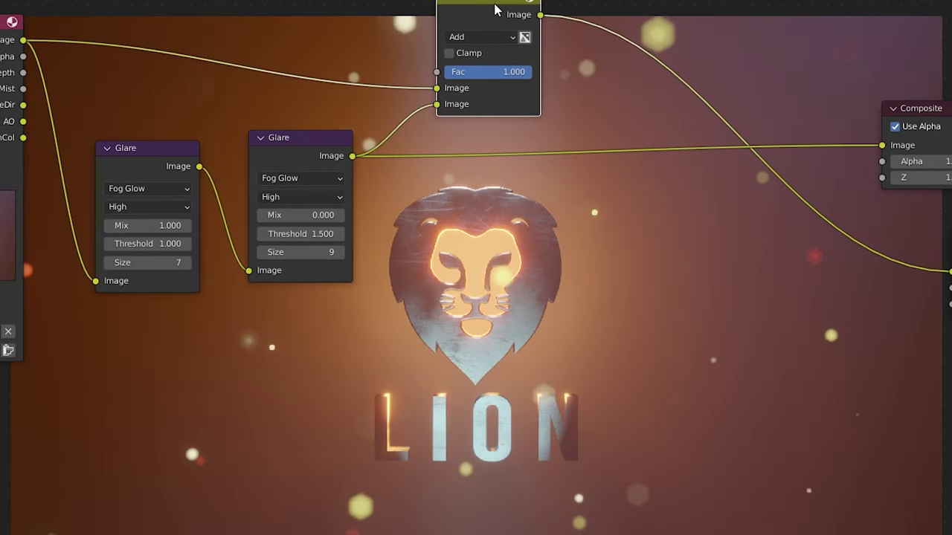
# - Add an Exposure 2.7 node feeding a second Add node with Fac 0.742
pyautogui.hotkey('shift', 'a')
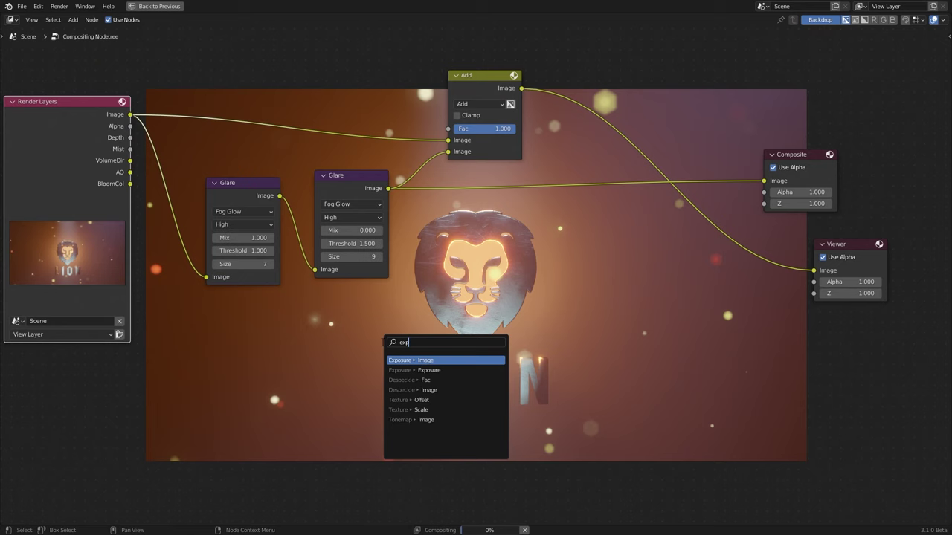
pyautogui.press('Return')
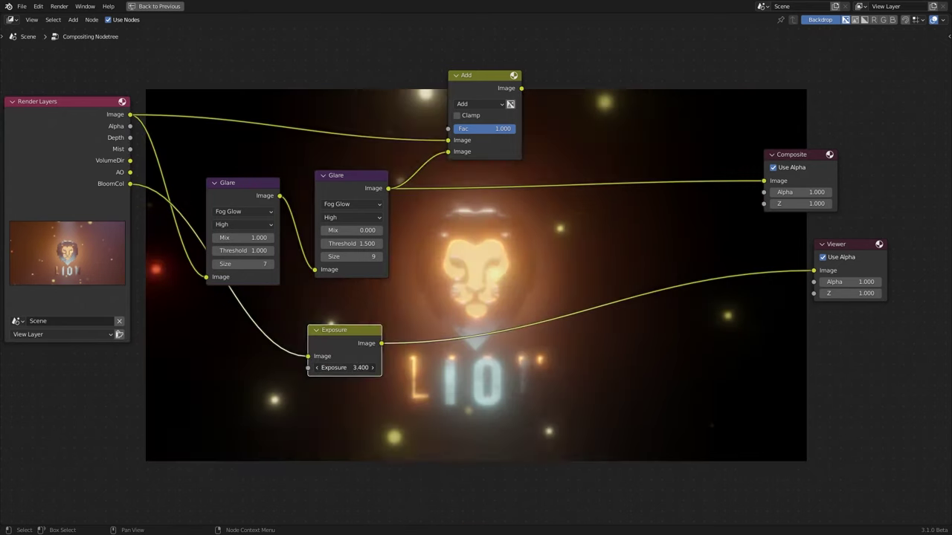
pyautogui.moveTo(345, 367); pyautogui.dragTo(327, 367)
pyautogui.click(493, 80)
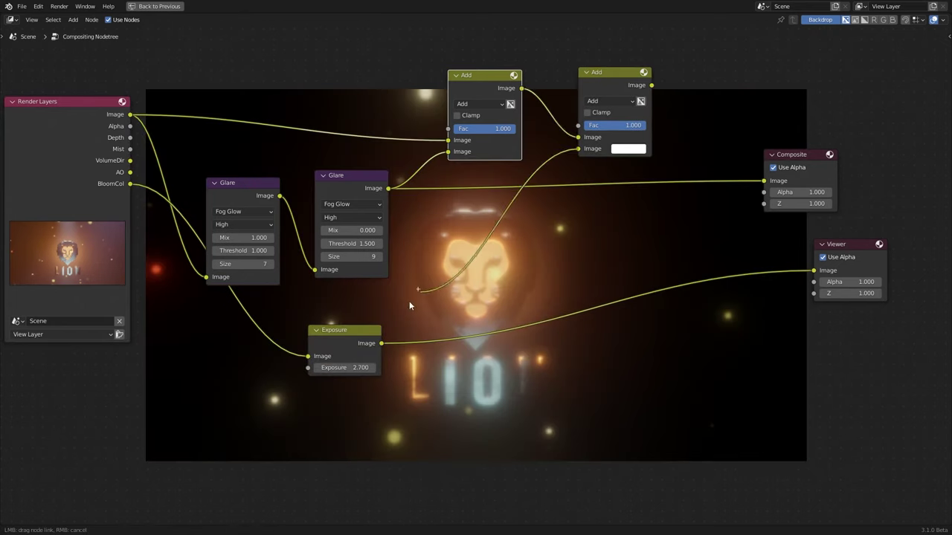
pyautogui.moveTo(409, 305); pyautogui.dragTo(380, 342)
pyautogui.keyDown('ctrl'); pyautogui.keyDown('shift'); pyautogui.click(641, 130); pyautogui.keyUp('shift'); pyautogui.keyUp('ctrl')
pyautogui.moveTo(617, 124); pyautogui.dragTo(630, 125)
pyautogui.scroll(-2, 630, 125)
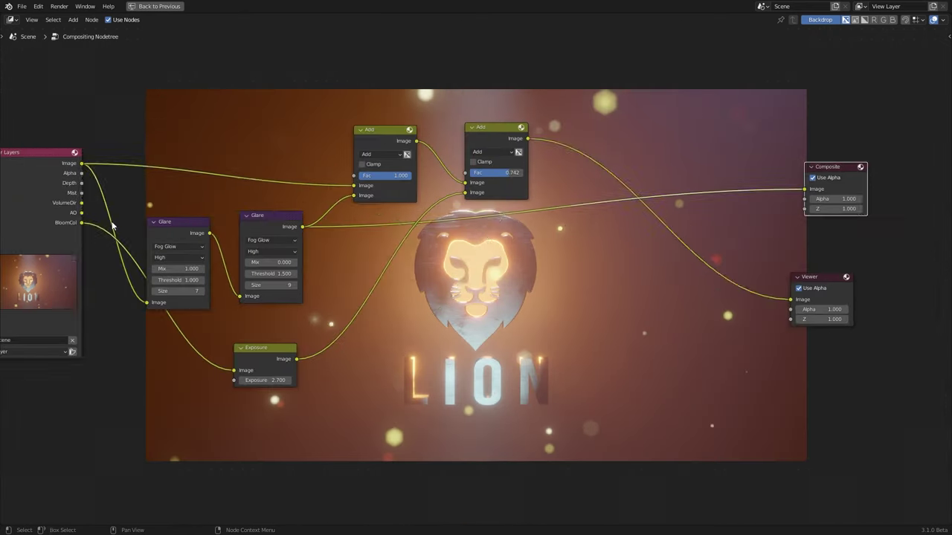
pyautogui.keyDown('ctrl'); pyautogui.keyDown('shift'); pyautogui.click(267, 212); pyautogui.keyUp('shift'); pyautogui.keyUp('ctrl')
# - Add a Multiply node with Fac 0.583 into the Add, and shape the colour curve
pyautogui.hotkey('shift', 'a')
pyautogui.click(334, 103)
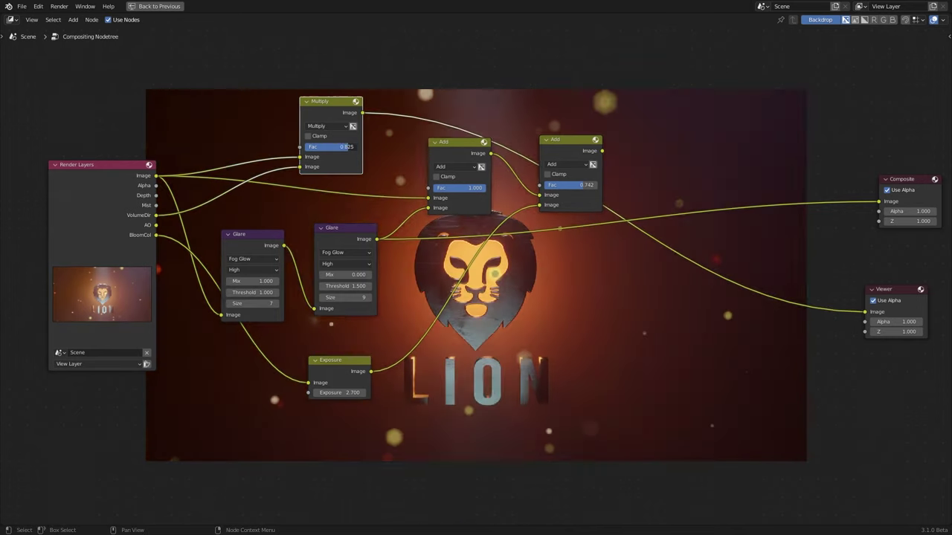
pyautogui.moveTo(346, 147); pyautogui.dragTo(333, 146)
pyautogui.moveTo(362, 112); pyautogui.dragTo(430, 200)
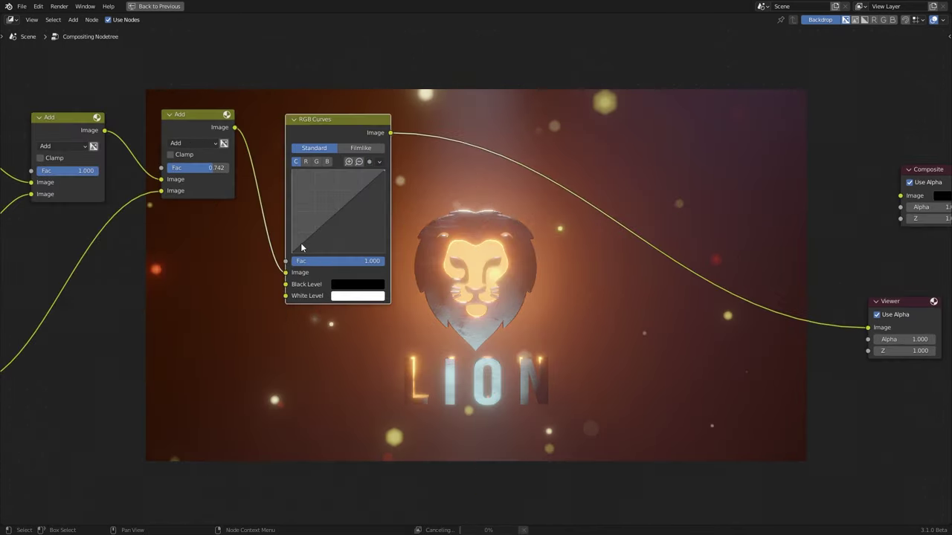
pyautogui.click(305, 241)
pyautogui.scroll(1, 476, 275)
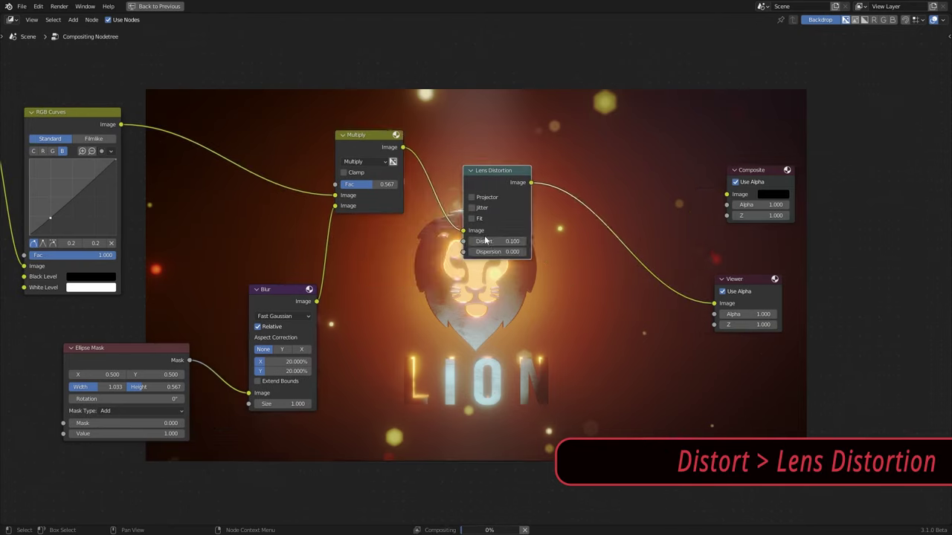
# - Set the Lens Distortion amount to 0.020 and bring the node tree into view
pyautogui.click(484, 241)
pyautogui.write('0.0')
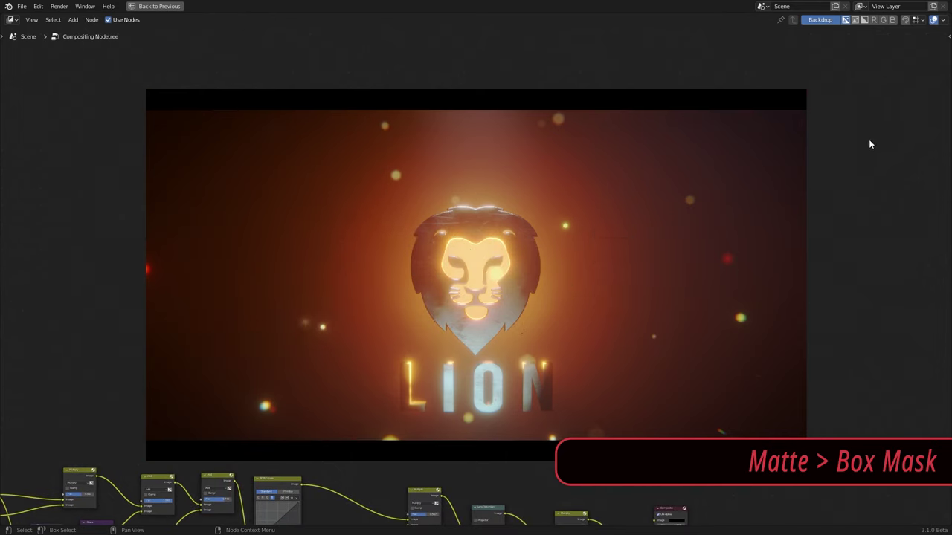
pyautogui.moveTo(799, 198); pyautogui.dragTo(560, 280, button='middle')
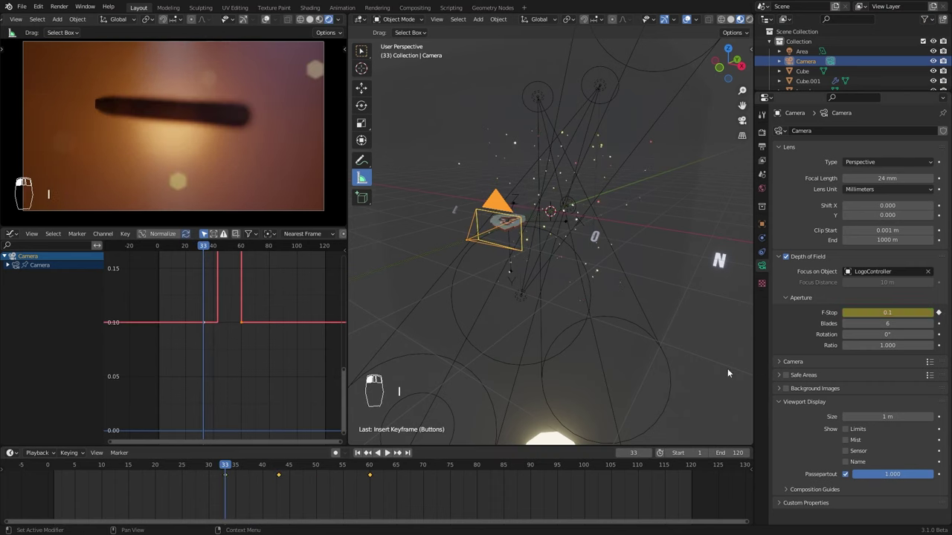
# - Deselect the timeline keyframes and play back to check the F-Stop focus shift
pyautogui.click(270, 474)
pyautogui.press('space')
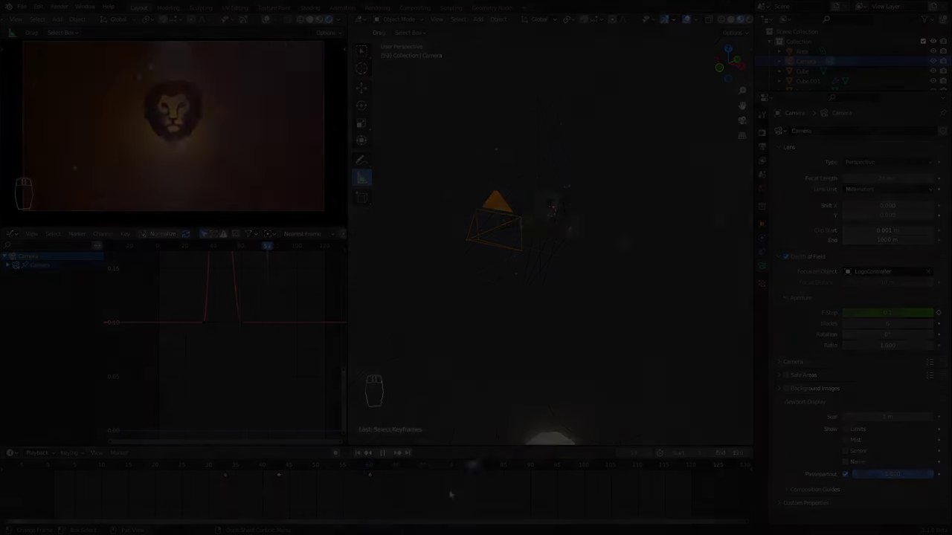